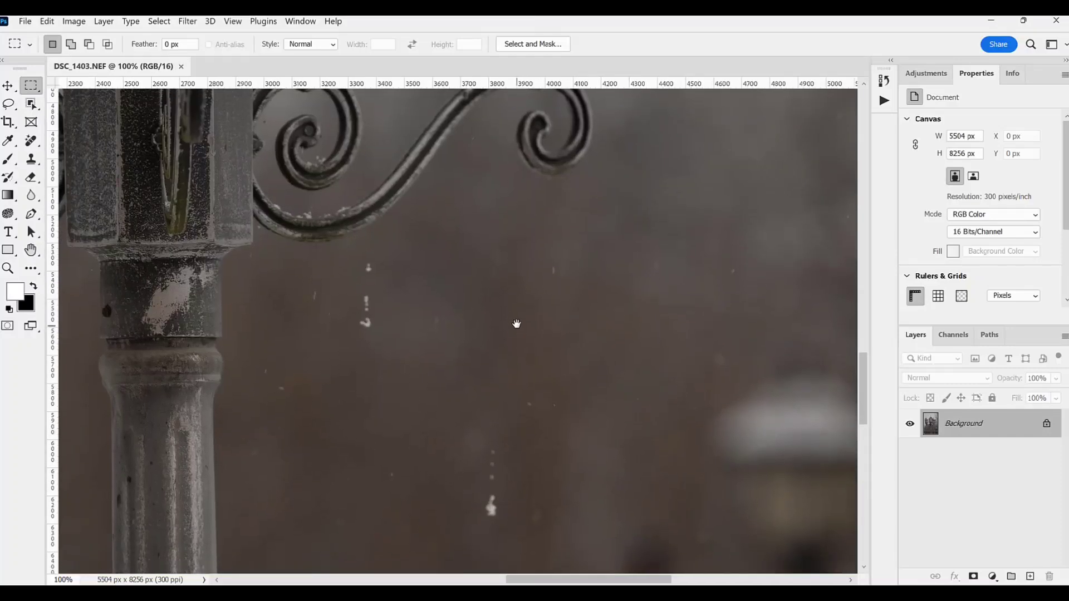
Step: Erase the white snow streaks and specks from the blurred background beneath the lamp bracket with the Remove tool
{"action": "left_click", "coordinate": [34, 142]}
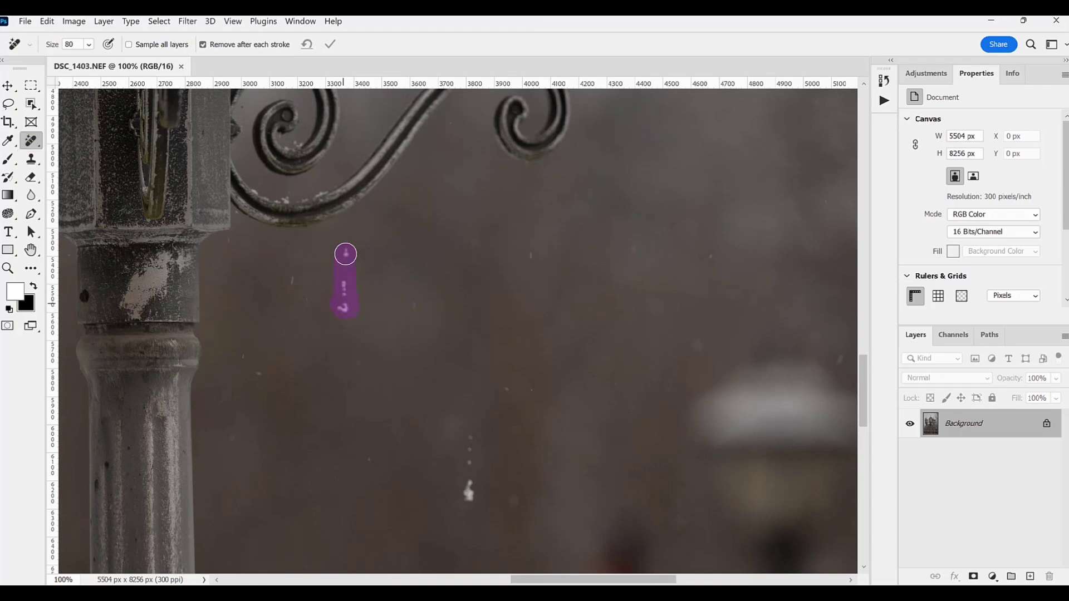
{"action": "left_click_drag", "start_coordinate": [470, 432], "coordinate": [469, 494]}
{"action": "mouse_move", "coordinate": [68, 237]}
{"action": "left_mouse_down"}
{"action": "mouse_move", "coordinate": [427, 237]}
{"action": "mouse_move", "coordinate": [427, 111]}
{"action": "left_mouse_up"}
{"action": "left_click", "coordinate": [411, 334], "text": "ctrl+alt"}
{"action": "left_click", "coordinate": [411, 334], "text": "ctrl+alt"}
{"action": "key", "text": "bracketright"}
{"action": "key", "text": "bracketright"}
{"action": "key", "text": "bracketright"}
{"action": "key", "text": "bracketright"}
{"action": "key", "text": "bracketright"}
{"action": "key", "text": "bracketright"}
{"action": "key", "text": "bracketright"}
{"action": "key", "text": "bracketright"}
{"action": "key", "text": "bracketright"}
{"action": "key", "text": "bracketright"}
{"action": "left_click_drag", "start_coordinate": [499, 434], "coordinate": [503, 520]}
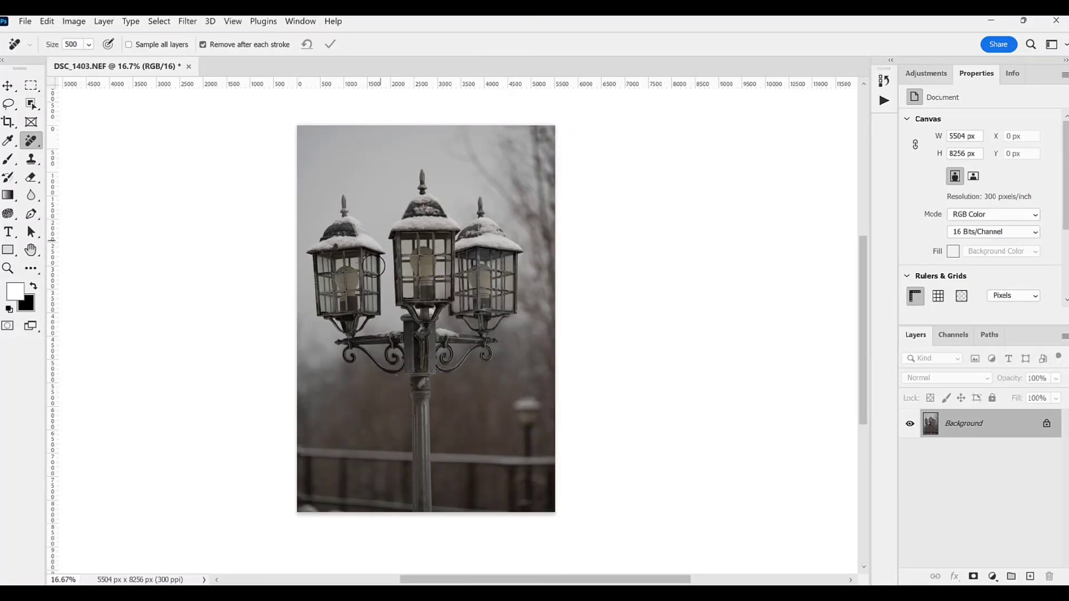
Step: Convert the Background to a regular layer and scale it up slightly to about 5612 × 8328 px
{"action": "key", "text": "v"}
{"action": "mouse_move", "coordinate": [284, 118]}
{"action": "left_mouse_down"}
{"action": "mouse_move", "coordinate": [299, 102]}
{"action": "mouse_move", "coordinate": [273, 119]}
{"action": "left_mouse_up"}
{"action": "left_click", "coordinate": [707, 329]}
{"action": "left_click", "coordinate": [707, 341]}
{"action": "left_click", "coordinate": [664, 44]}
Step: Clean the small blemishes off the right lantern with the Remove tool at brush size 35
{"action": "key", "text": "j"}
{"action": "right_click", "coordinate": [10, 105]}
{"action": "left_click", "coordinate": [61, 118]}
{"action": "key", "text": "ctrl+1"}
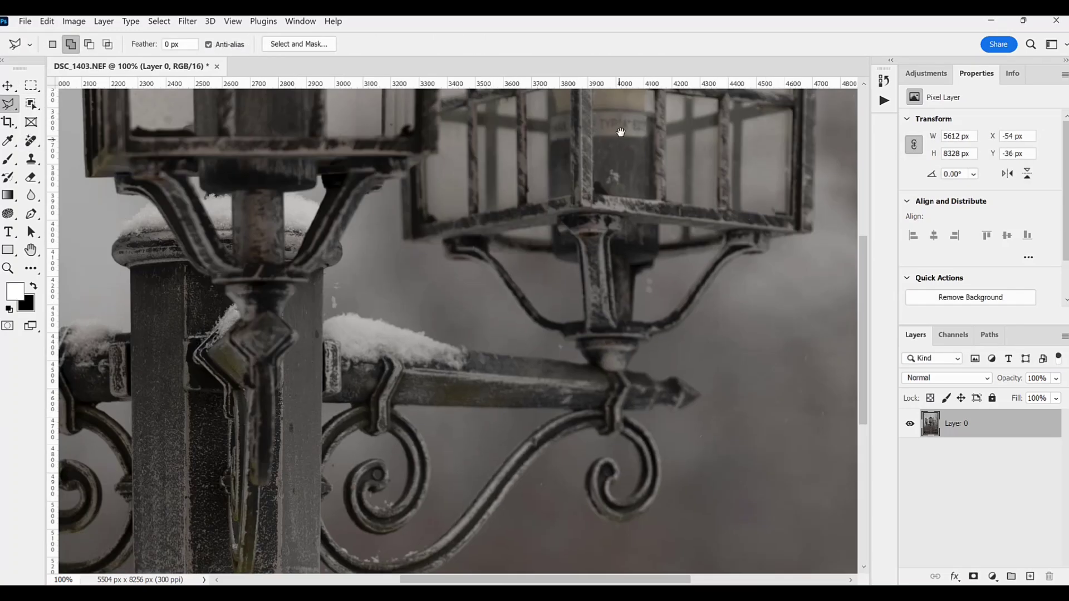
{"action": "left_click_drag", "start_coordinate": [623, 203], "coordinate": [399, 349]}
{"action": "key", "text": "j"}
{"action": "key", "text": "bracketleft"}
{"action": "key", "text": "bracketleft"}
{"action": "key", "text": "bracketleft"}
{"action": "key", "text": "bracketleft"}
{"action": "key", "text": "bracketleft"}
{"action": "key", "text": "bracketleft"}
{"action": "key", "text": "bracketleft"}
{"action": "key", "text": "bracketleft"}
{"action": "key", "text": "bracketleft"}
{"action": "key", "text": "bracketleft"}
{"action": "key", "text": "bracketleft"}
{"action": "key", "text": "bracketleft"}
{"action": "key", "text": "bracketleft"}
{"action": "key", "text": "bracketleft"}
{"action": "key", "text": "bracketleft"}
{"action": "key", "text": "bracketleft"}
{"action": "left_click_drag", "start_coordinate": [371, 266], "coordinate": [408, 272]}
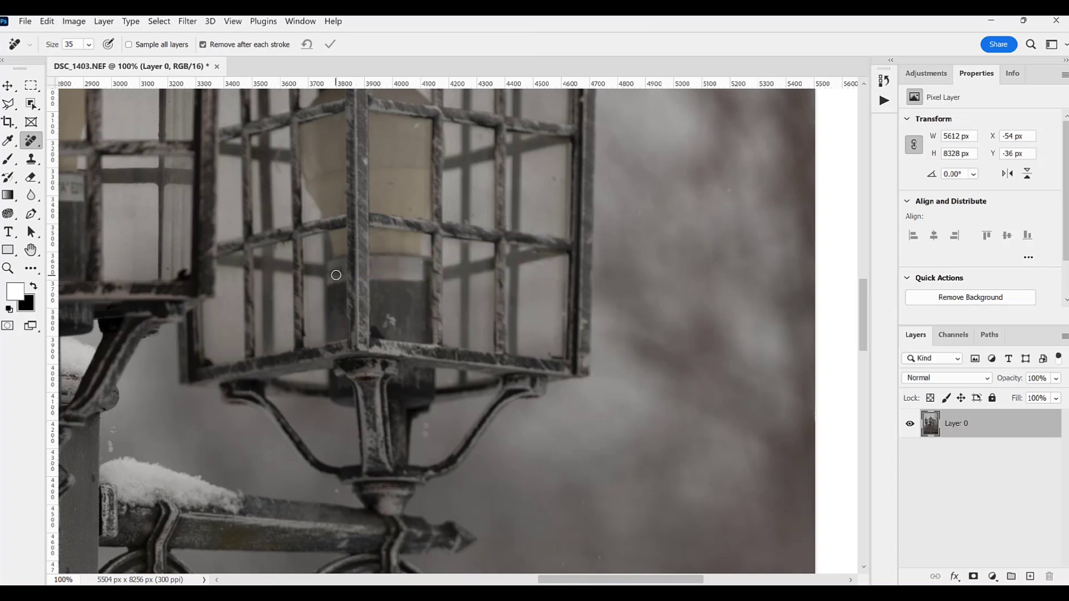
{"action": "left_click_drag", "start_coordinate": [341, 275], "coordinate": [340, 278]}
Step: Remove the remaining small specks from the glass of the centre and left lanterns
{"action": "left_click_drag", "start_coordinate": [286, 255], "coordinate": [605, 317]}
{"action": "left_click_drag", "start_coordinate": [335, 246], "coordinate": [390, 249]}
{"action": "left_click_drag", "start_coordinate": [303, 248], "coordinate": [689, 223]}
{"action": "left_click_drag", "start_coordinate": [272, 291], "coordinate": [319, 298]}
{"action": "left_click", "coordinate": [258, 263]}
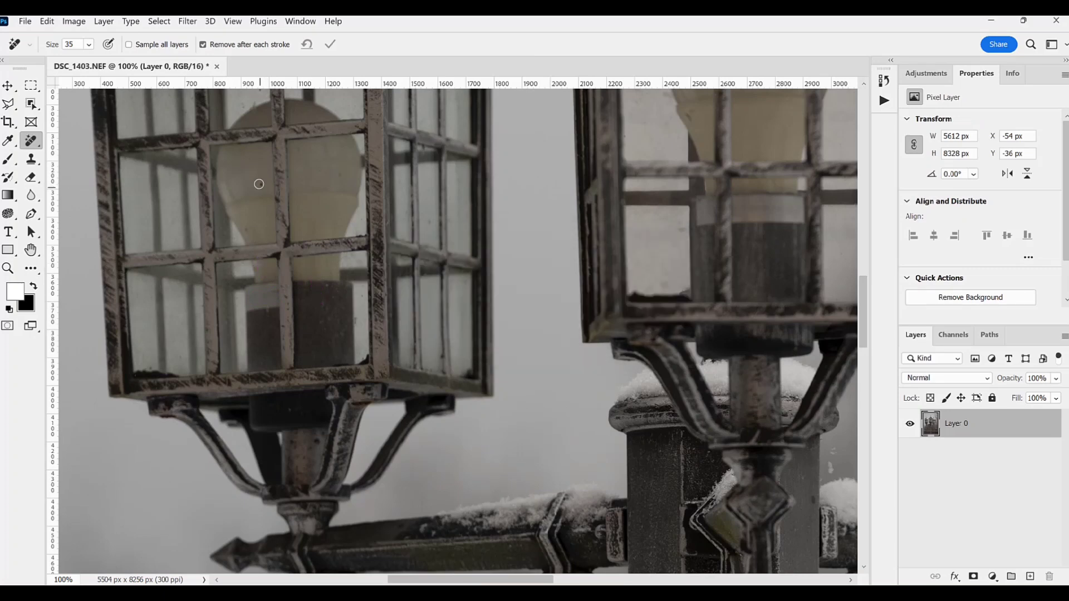
{"action": "left_click_drag", "start_coordinate": [260, 185], "coordinate": [260, 184]}
Step: Outline the glass panes in the right lantern's top row as one selection with the Polygonal Lasso
{"action": "scroll", "coordinate": [620, 382], "scroll_direction": "right", "scroll_amount": 10}
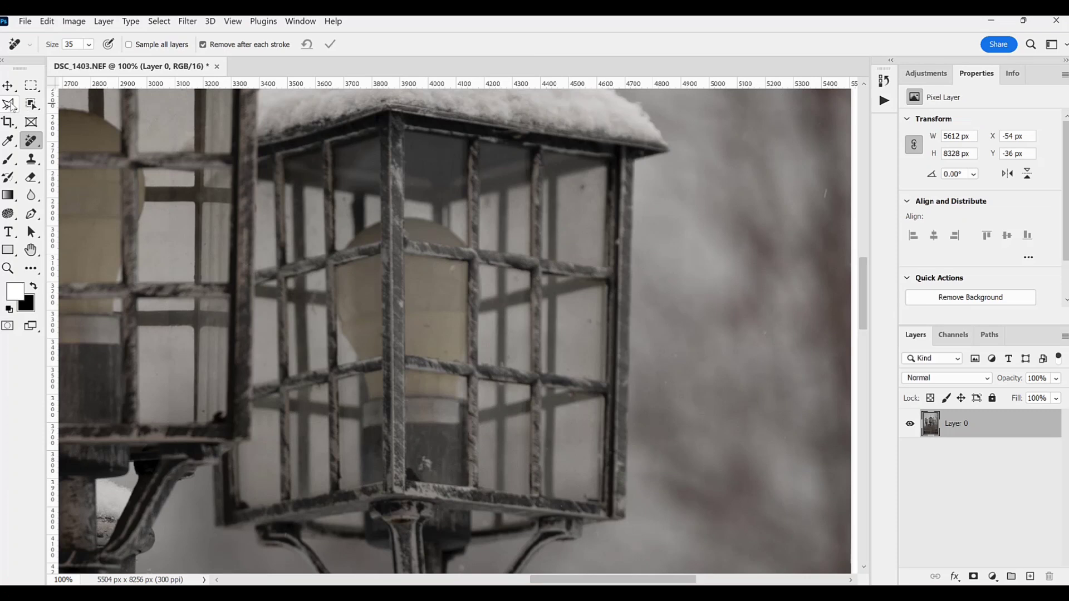
{"action": "left_click", "coordinate": [12, 105]}
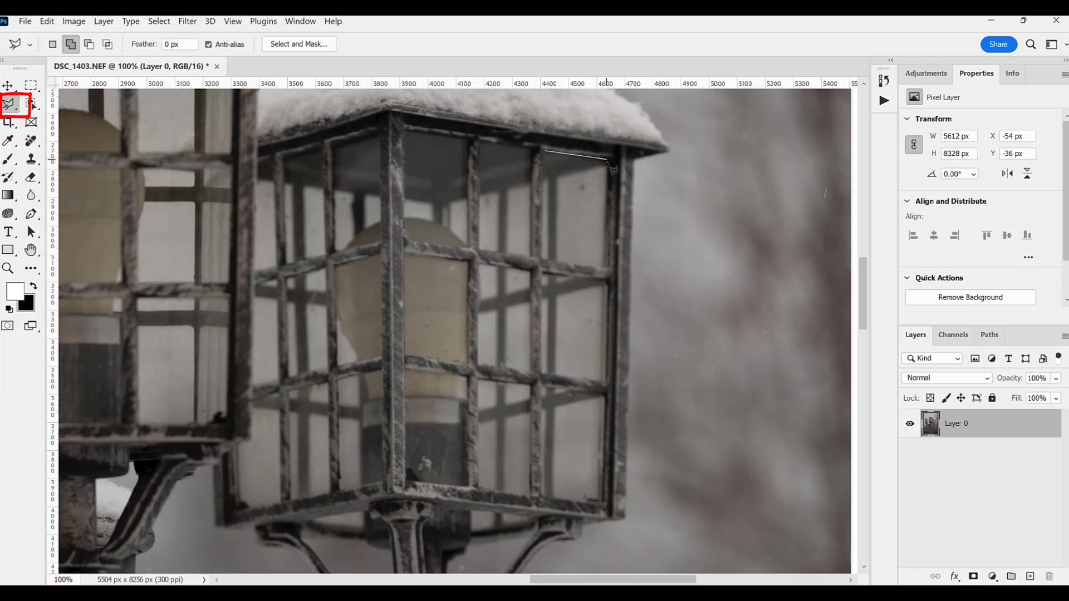
{"action": "left_click", "coordinate": [603, 265]}
{"action": "left_click", "coordinate": [542, 257]}
{"action": "left_click", "coordinate": [545, 151]}
{"action": "left_click", "coordinate": [532, 153]}
{"action": "left_click", "coordinate": [480, 144]}
{"action": "left_click", "coordinate": [480, 249]}
{"action": "left_click", "coordinate": [531, 257]}
{"action": "left_click", "coordinate": [532, 152]}
{"action": "left_click", "coordinate": [287, 263]}
{"action": "left_click", "coordinate": [327, 252]}
{"action": "left_click", "coordinate": [324, 153]}
{"action": "left_click", "coordinate": [316, 150]}
{"action": "left_click", "coordinate": [257, 180]}
{"action": "left_click", "coordinate": [254, 270]}
{"action": "left_click", "coordinate": [275, 262]}
{"action": "left_click", "coordinate": [274, 185]}
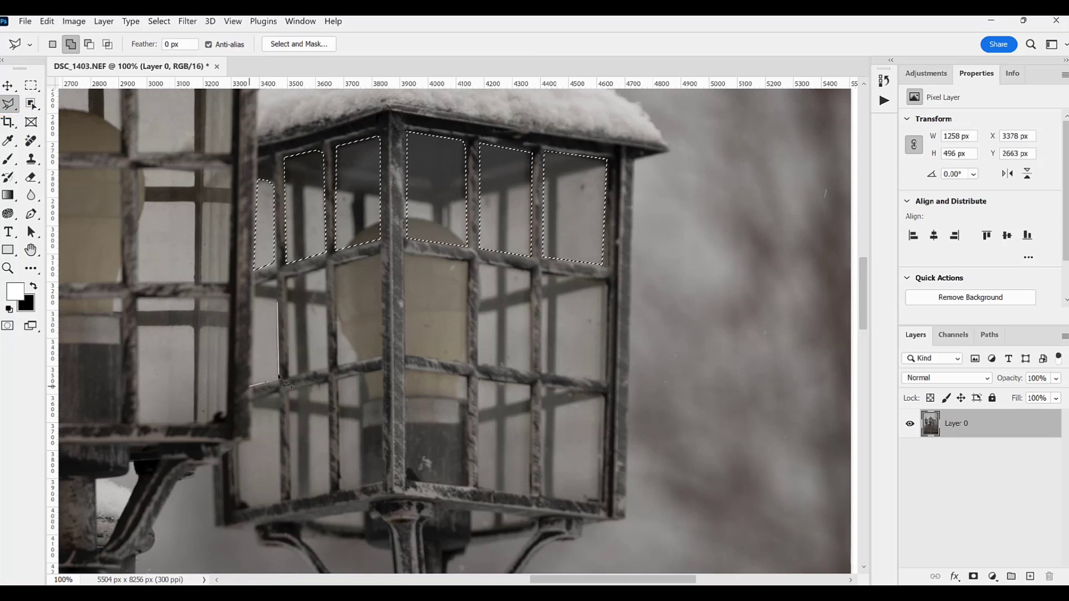
Step: Add the middle-row glass panes of the right lantern to the selection
{"action": "left_click", "coordinate": [481, 265]}
{"action": "left_click", "coordinate": [478, 365]}
{"action": "left_click", "coordinate": [530, 370]}
{"action": "left_click", "coordinate": [530, 273]}
{"action": "left_click", "coordinate": [542, 273]}
{"action": "left_click", "coordinate": [541, 370]}
{"action": "left_click", "coordinate": [603, 377]}
{"action": "left_click", "coordinate": [604, 281]}
Step: Add the bottom-row glass panes of the right lantern to the selection
{"action": "left_click", "coordinate": [330, 492]}
{"action": "left_click", "coordinate": [293, 500]}
{"action": "left_click", "coordinate": [292, 390]}
{"action": "left_click", "coordinate": [329, 384]}
{"action": "left_click", "coordinate": [279, 394]}
{"action": "left_click", "coordinate": [280, 503]}
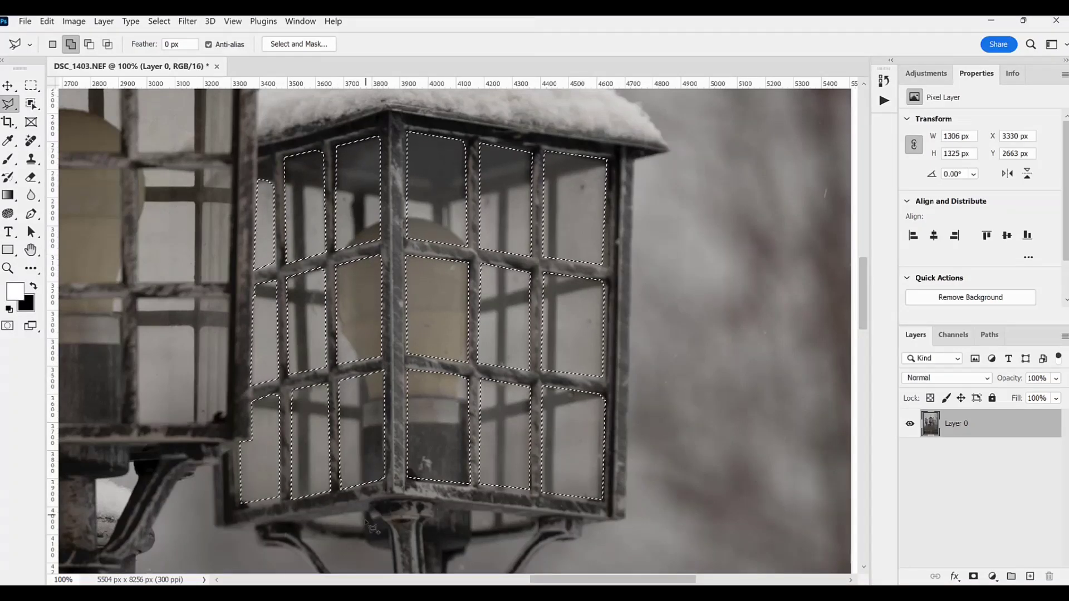
Step: Add the glass panes of the centre lantern to the selection, tracing each one inside its frame bars
{"action": "left_click_drag", "start_coordinate": [233, 278], "coordinate": [427, 358]}
{"action": "left_click", "coordinate": [313, 250]}
{"action": "left_click", "coordinate": [314, 362]}
{"action": "left_click", "coordinate": [240, 363]}
{"action": "double_click", "coordinate": [240, 249]}
{"action": "left_click", "coordinate": [225, 250]}
{"action": "left_click", "coordinate": [221, 361]}
{"action": "left_click", "coordinate": [133, 362]}
{"action": "double_click", "coordinate": [130, 249]}
{"action": "left_click", "coordinate": [238, 233]}
{"action": "left_click", "coordinate": [238, 109]}
{"action": "left_click", "coordinate": [314, 111]}
{"action": "double_click", "coordinate": [315, 233]}
{"action": "left_click", "coordinate": [225, 501]}
{"action": "double_click", "coordinate": [215, 381]}
Step: Add the top-row glass panes of the left lantern to the selection
{"action": "left_click_drag", "start_coordinate": [223, 412], "coordinate": [724, 333]}
{"action": "left_click", "coordinate": [479, 160]}
{"action": "left_click", "coordinate": [482, 266]}
{"action": "left_click", "coordinate": [456, 255]}
{"action": "double_click", "coordinate": [457, 152]}
Step: Add the middle-row glass panes of the left lantern to the selection
{"action": "left_click", "coordinate": [206, 269]}
{"action": "left_click", "coordinate": [211, 368]}
{"action": "left_click", "coordinate": [134, 374]}
{"action": "left_click", "coordinate": [132, 278]}
{"action": "double_click", "coordinate": [206, 270]}
{"action": "left_click", "coordinate": [284, 264]}
{"action": "left_click", "coordinate": [287, 363]}
{"action": "left_click", "coordinate": [224, 370]}
{"action": "double_click", "coordinate": [221, 271]}
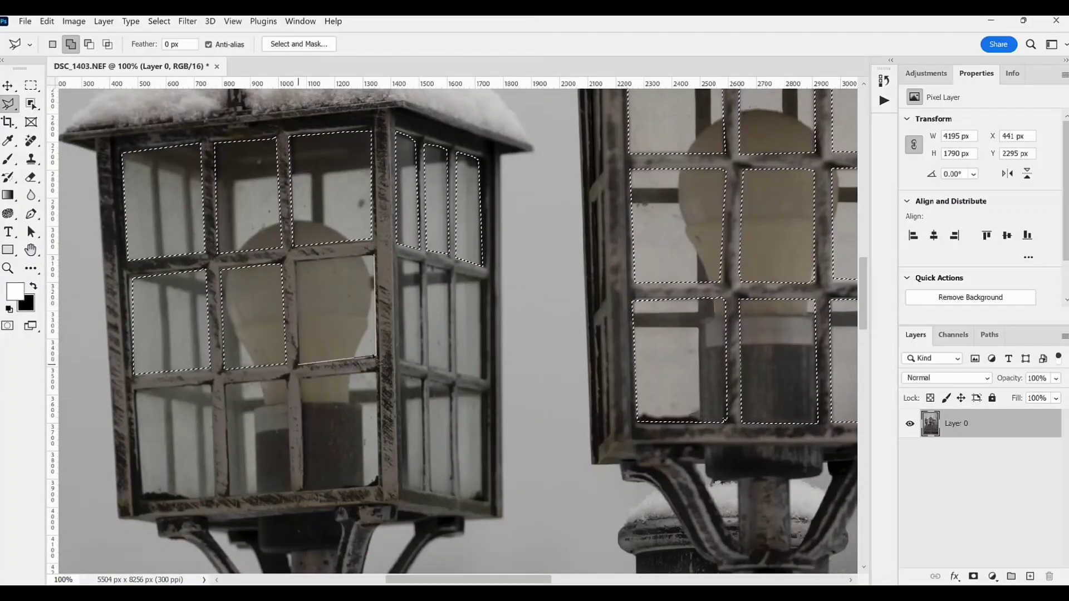
Step: Add the bottom-row glass panes of the left lantern to the selection
{"action": "left_click", "coordinate": [377, 373]}
{"action": "left_click", "coordinate": [380, 484]}
{"action": "left_click", "coordinate": [303, 490]}
{"action": "double_click", "coordinate": [302, 380]}
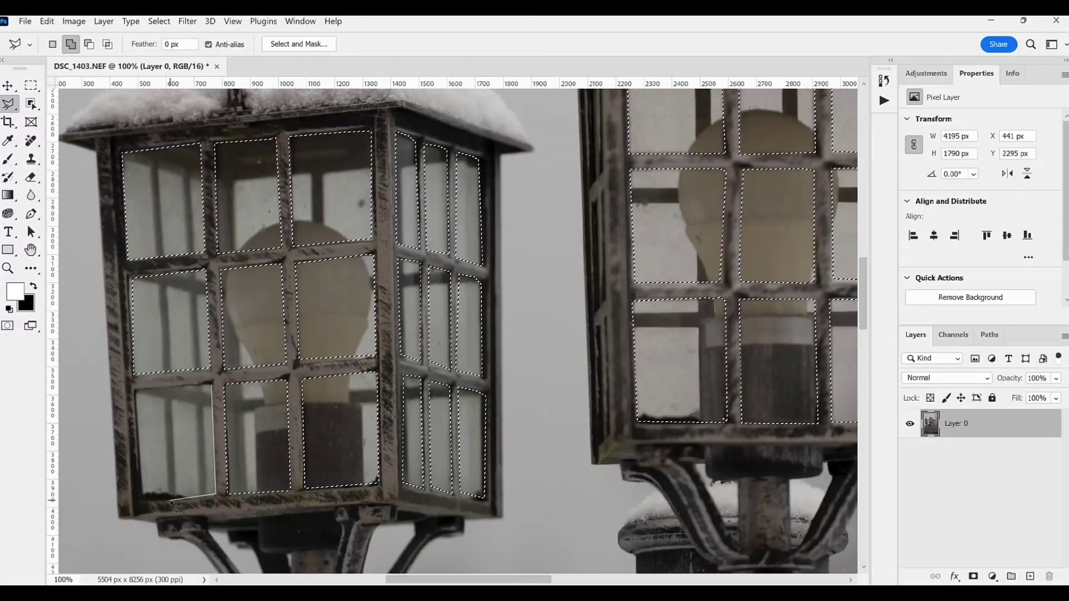
Step: Fill the selected panes on a new layer with the warm yellow #ffcb5b in Normal mode at 100% opacity, and deselect
{"action": "key", "text": "z"}
{"action": "left_click", "coordinate": [419, 329]}
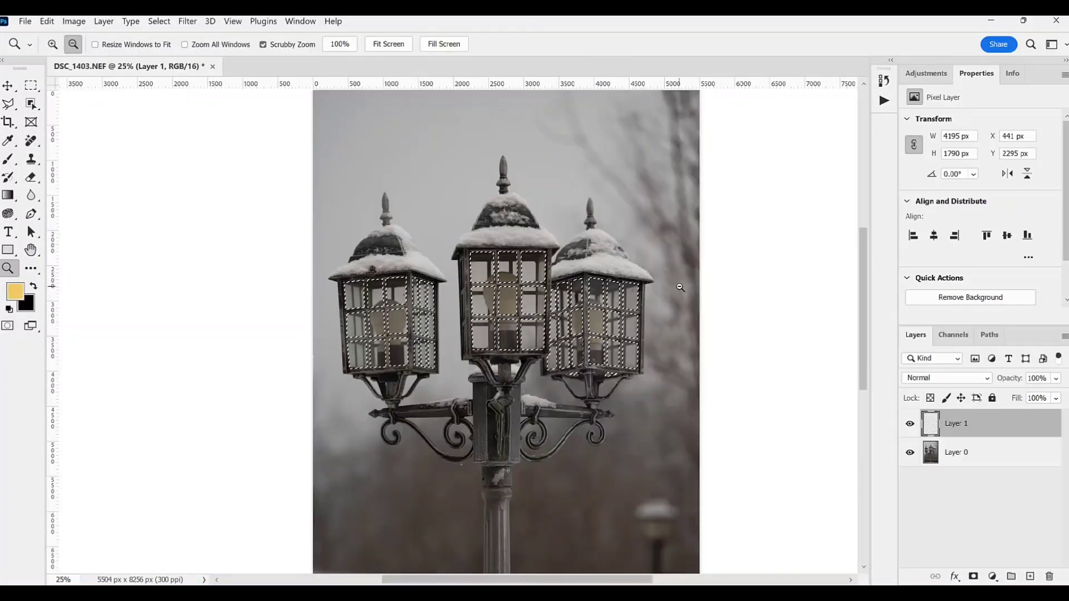
{"action": "key", "text": "shift+F5"}
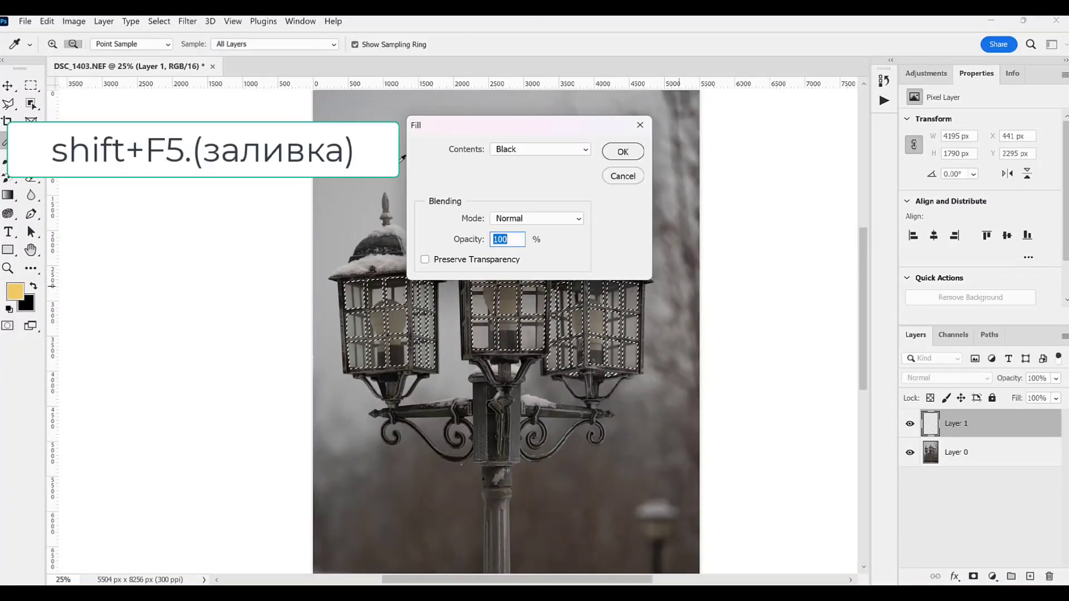
{"action": "left_click", "coordinate": [543, 149]}
{"action": "left_click", "coordinate": [508, 187]}
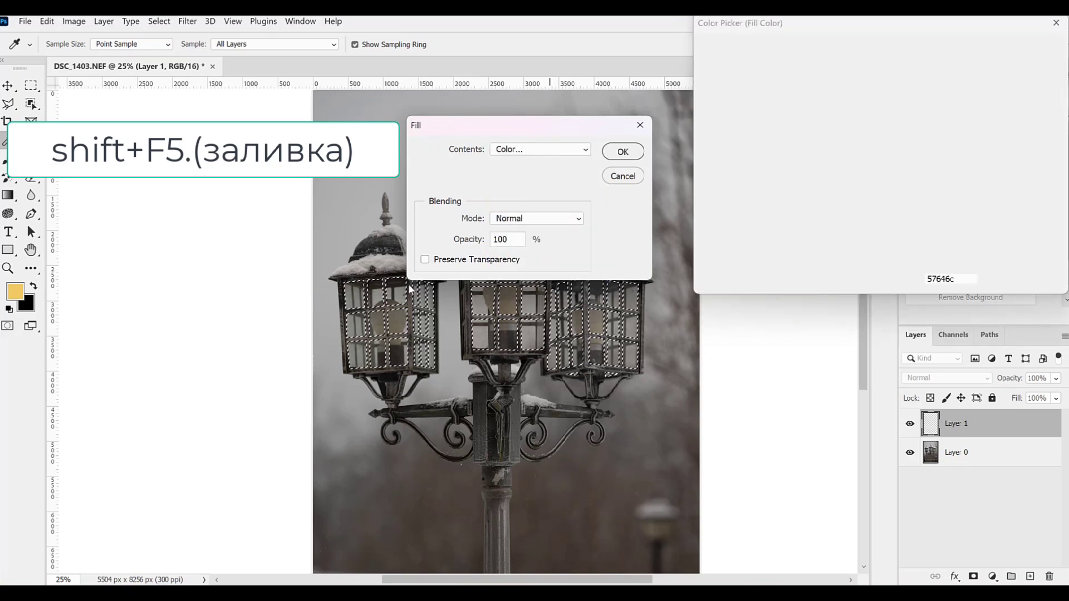
{"action": "left_click", "coordinate": [18, 290]}
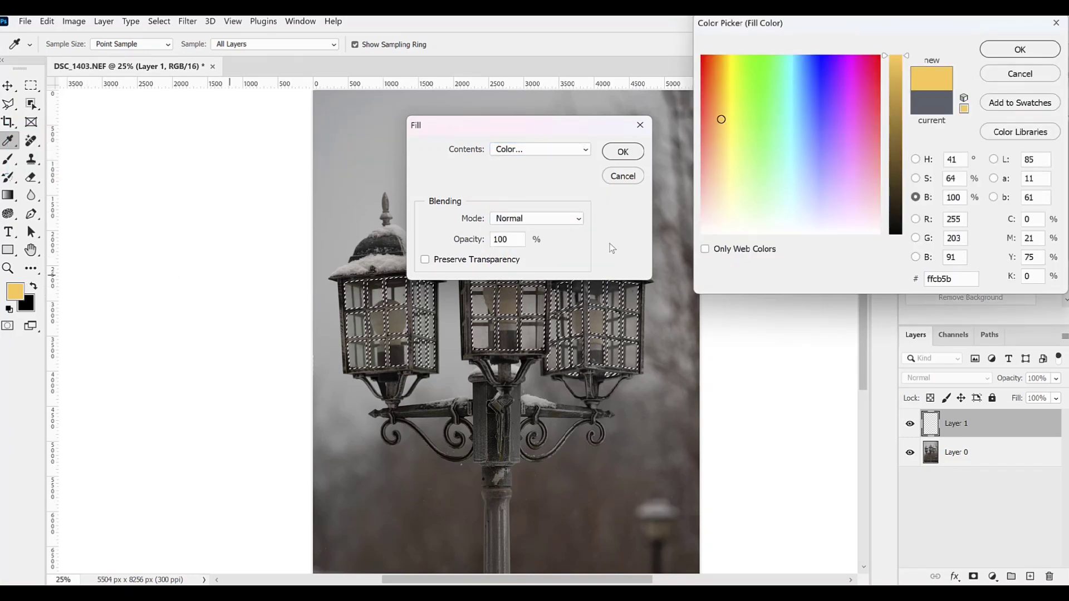
{"action": "left_click", "coordinate": [994, 51]}
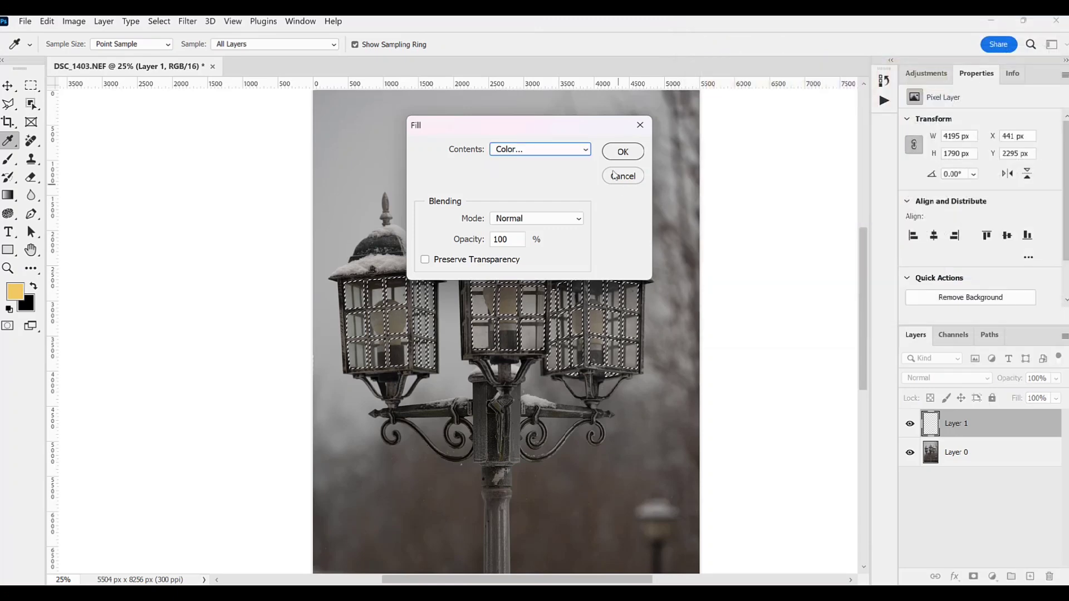
{"action": "left_click", "coordinate": [623, 151]}
{"action": "key", "text": "z"}
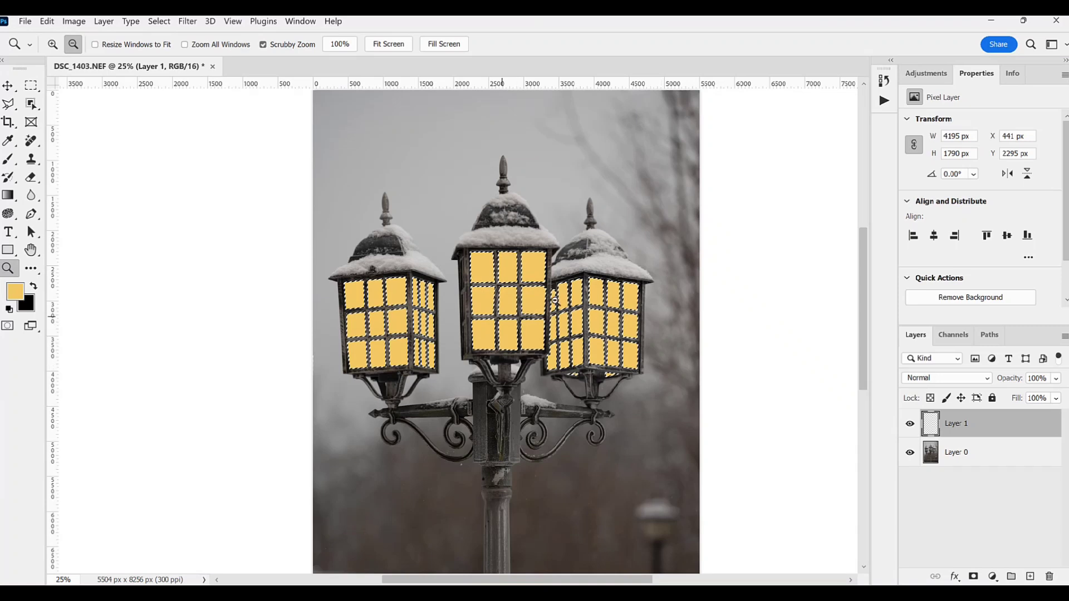
{"action": "left_click", "coordinate": [160, 23]}
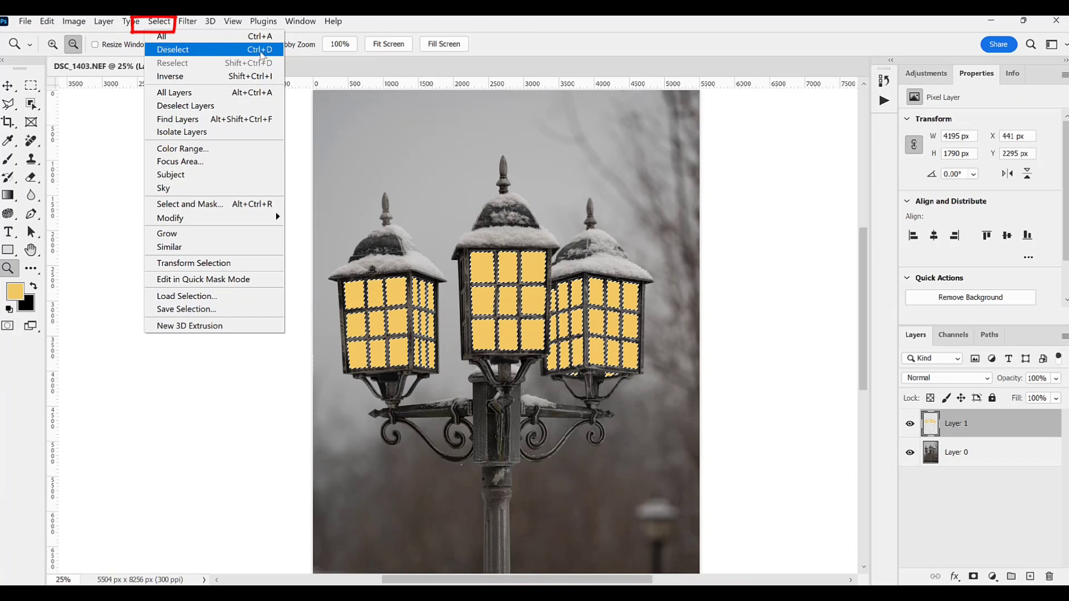
{"action": "left_click", "coordinate": [260, 51]}
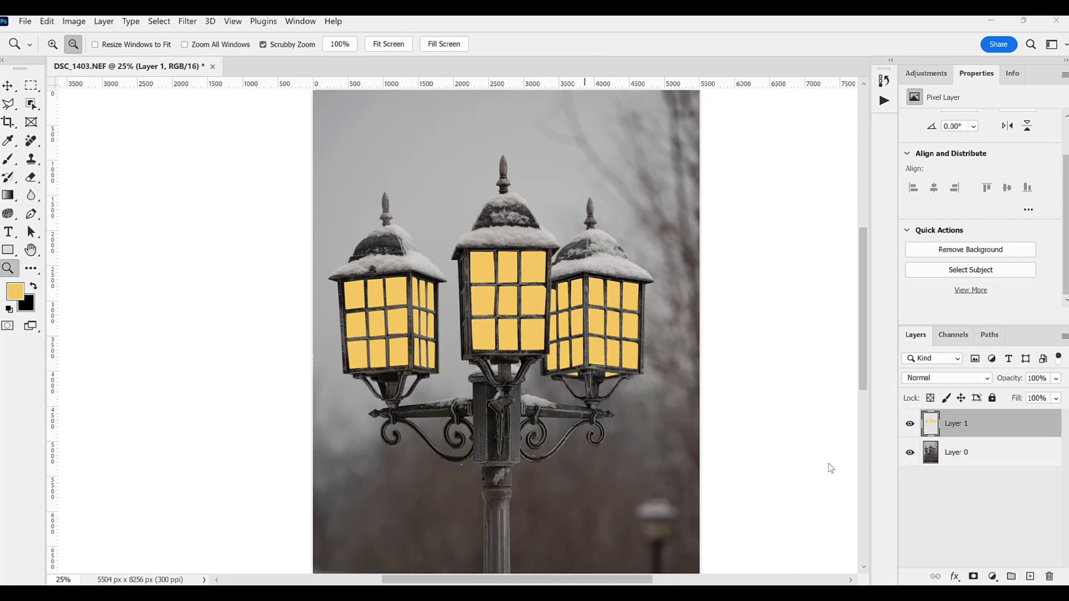
Step: Add a Levels adjustment directly above the photo layer and darken it by lowering the white output level
{"action": "left_click", "coordinate": [699, 462]}
{"action": "left_click_drag", "start_coordinate": [865, 290], "coordinate": [861, 310]}
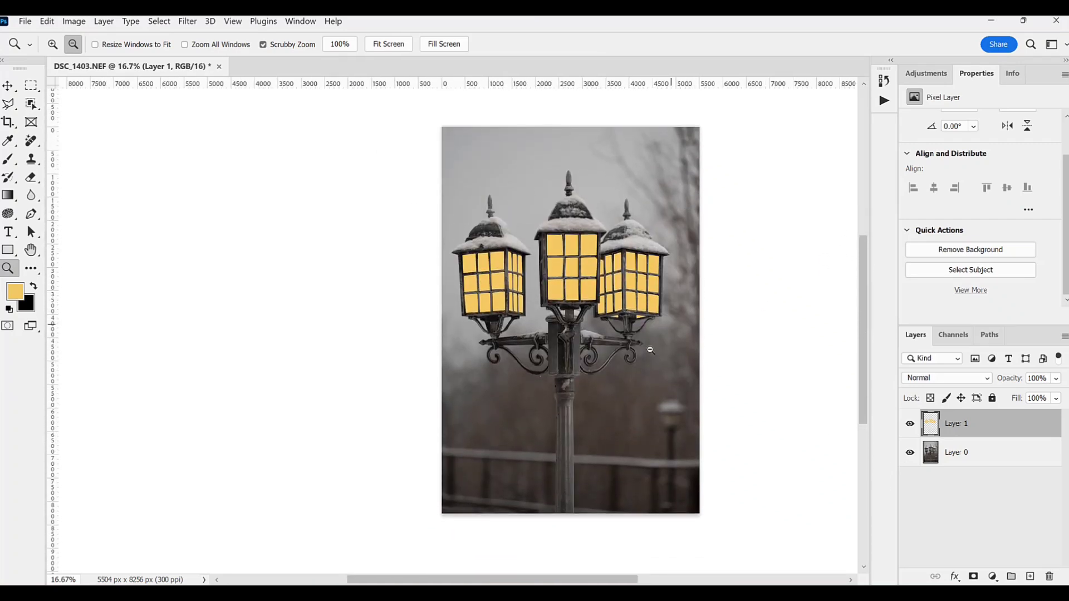
{"action": "left_click", "coordinate": [933, 456]}
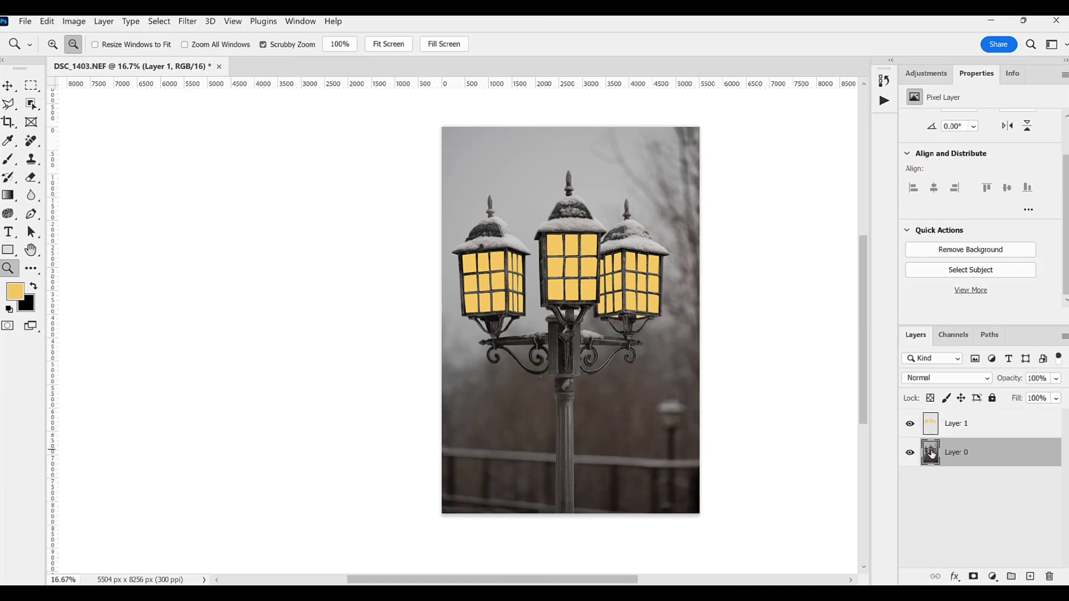
{"action": "left_click", "coordinate": [993, 578]}
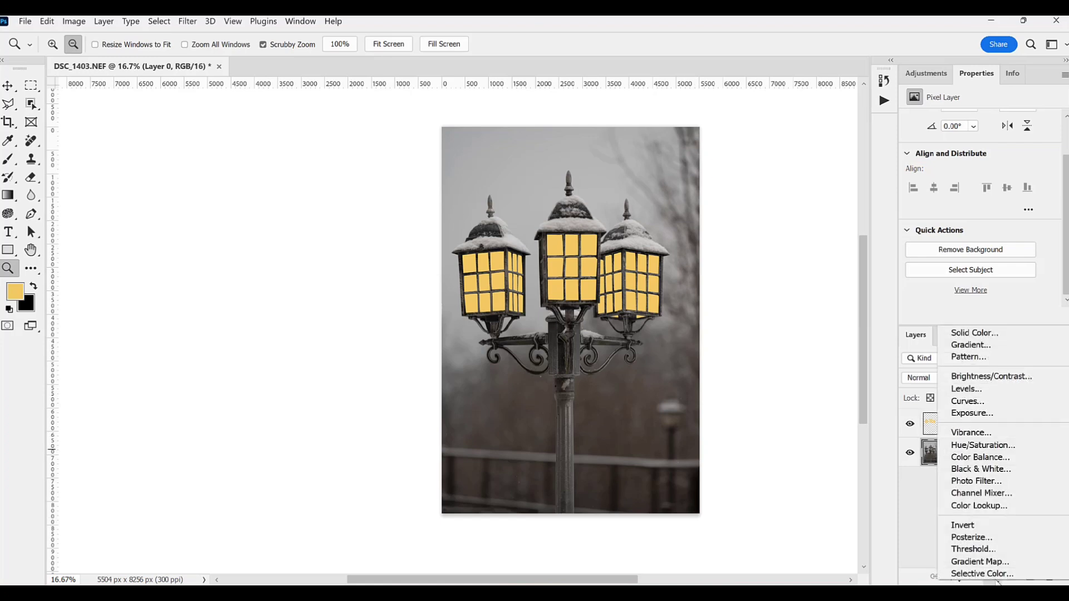
{"action": "left_click", "coordinate": [981, 389]}
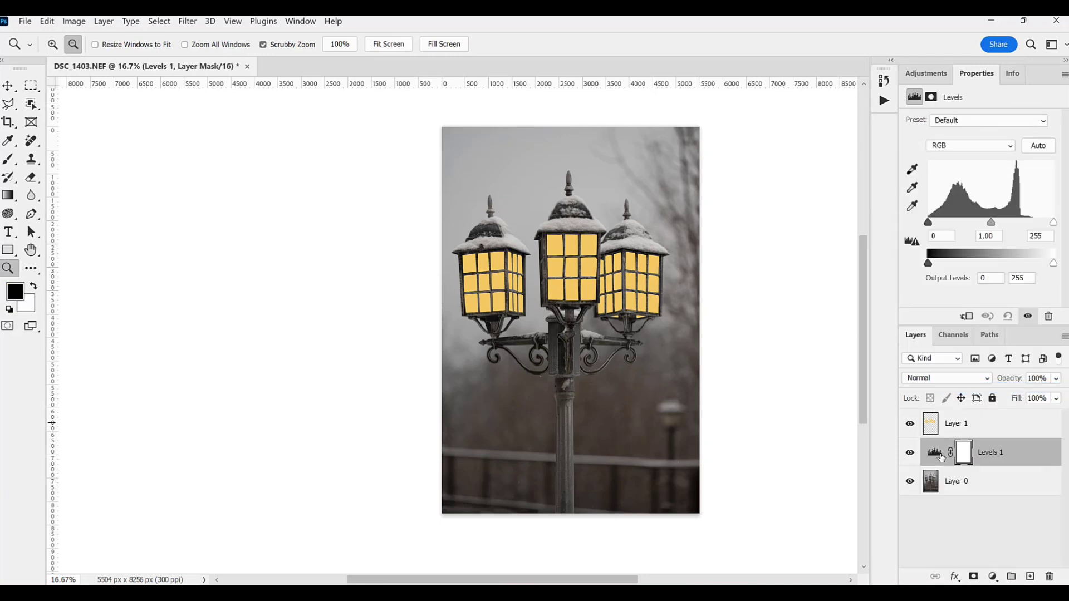
{"action": "left_click_drag", "start_coordinate": [1053, 264], "coordinate": [986, 271]}
Step: Paint black on the Levels mask with a soft brush at 8% opacity to lighten the areas around the three lanterns
{"action": "left_click", "coordinate": [965, 456]}
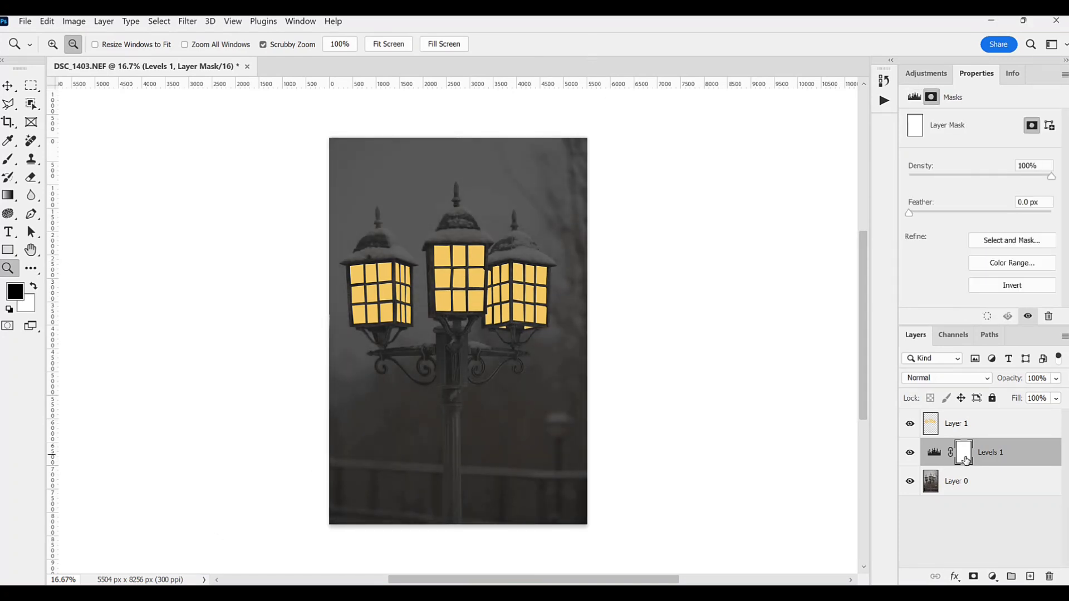
{"action": "left_click", "coordinate": [9, 160]}
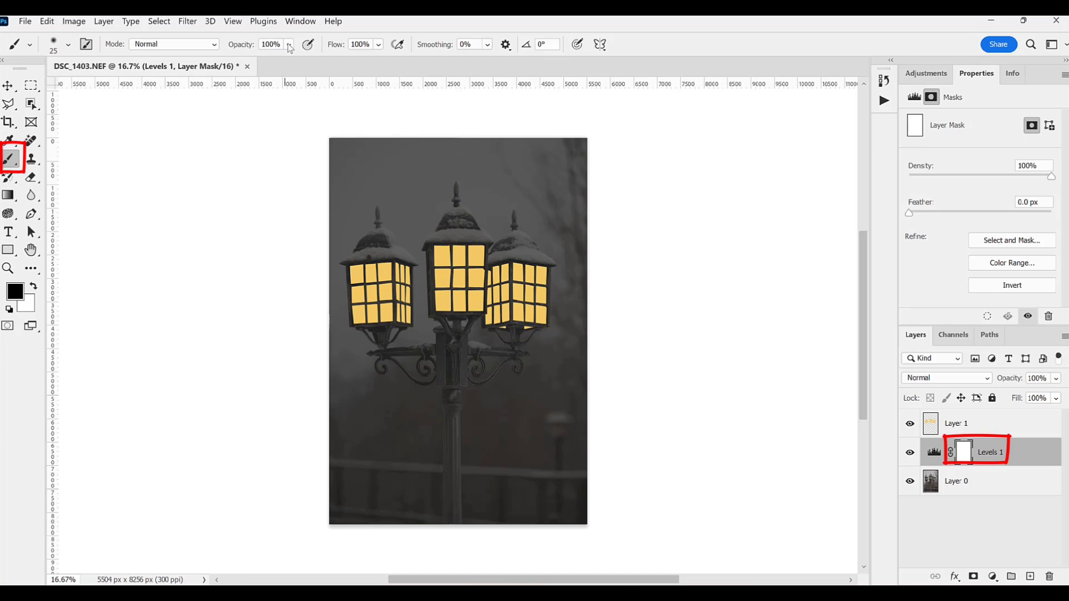
{"action": "left_click", "coordinate": [289, 48]}
{"action": "left_click", "coordinate": [277, 59]}
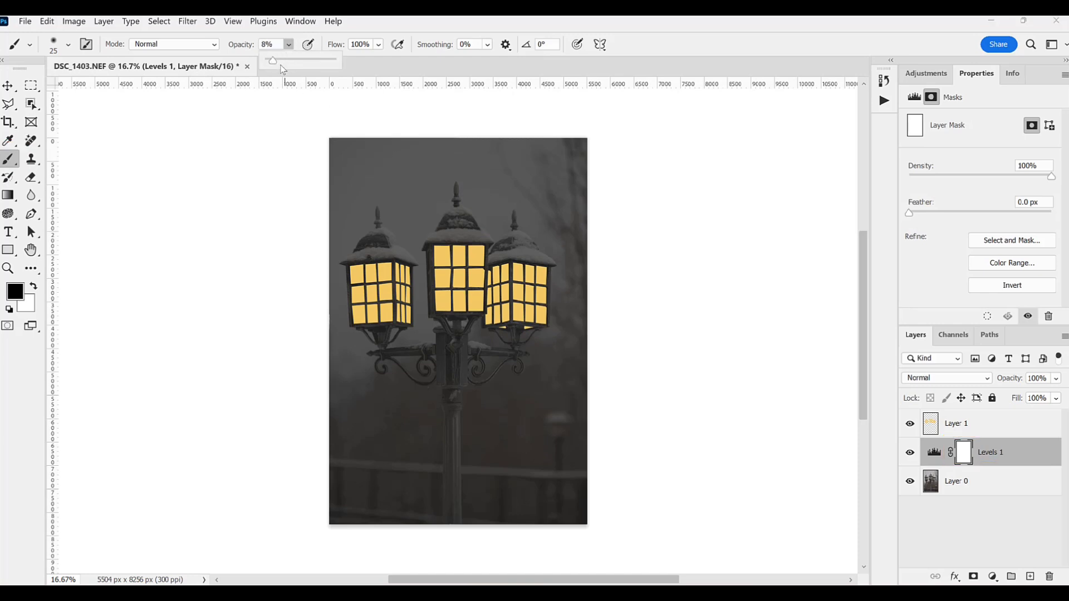
{"action": "left_click", "coordinate": [418, 260]}
{"action": "key", "text": "bracketright"}
{"action": "key", "text": "bracketright"}
{"action": "key", "text": "bracketright"}
{"action": "key", "text": "bracketright"}
{"action": "key", "text": "bracketright"}
{"action": "key", "text": "bracketright"}
{"action": "key", "text": "bracketright"}
{"action": "key", "text": "bracketright"}
{"action": "key", "text": "bracketright"}
{"action": "key", "text": "bracketright"}
{"action": "key", "text": "bracketright"}
{"action": "key", "text": "bracketright"}
{"action": "key", "text": "bracketright"}
{"action": "key", "text": "bracketright"}
{"action": "key", "text": "bracketright"}
{"action": "key", "text": "bracketright"}
{"action": "key", "text": "bracketright"}
{"action": "left_click_drag", "start_coordinate": [485, 239], "coordinate": [431, 249]}
{"action": "mouse_move", "coordinate": [510, 258]}
{"action": "left_mouse_down"}
{"action": "mouse_move", "coordinate": [547, 265]}
{"action": "mouse_move", "coordinate": [497, 254]}
{"action": "left_mouse_up"}
{"action": "left_click_drag", "start_coordinate": [374, 257], "coordinate": [409, 259]}
{"action": "left_click_drag", "start_coordinate": [398, 336], "coordinate": [370, 334]}
Step: Lighten the finer lantern details on the Levels mask with a smaller brush at 100% view
{"action": "key", "text": "ctrl+plus"}
{"action": "key", "text": "ctrl+plus"}
{"action": "key", "text": "ctrl+plus"}
{"action": "key", "text": "ctrl+plus"}
{"action": "key", "text": "ctrl+plus"}
{"action": "key", "text": "bracketleft"}
{"action": "key", "text": "bracketleft"}
{"action": "key", "text": "bracketleft"}
{"action": "key", "text": "bracketleft"}
{"action": "key", "text": "bracketleft"}
{"action": "left_click_drag", "start_coordinate": [474, 289], "coordinate": [513, 239]}
{"action": "left_click_drag", "start_coordinate": [396, 267], "coordinate": [337, 293]}
{"action": "left_click_drag", "start_coordinate": [534, 403], "coordinate": [619, 433]}
{"action": "left_click_drag", "start_coordinate": [273, 425], "coordinate": [551, 400]}
Step: Brighten the lit edges of the lantern frames on the Levels mask with the brush at 33% opacity
{"action": "key", "text": "3"}
{"action": "key", "text": "3"}
{"action": "left_click_drag", "start_coordinate": [366, 297], "coordinate": [342, 333]}
{"action": "left_click_drag", "start_coordinate": [402, 320], "coordinate": [372, 355]}
{"action": "left_click_drag", "start_coordinate": [170, 326], "coordinate": [227, 355]}
{"action": "mouse_move", "coordinate": [443, 402]}
{"action": "left_mouse_down"}
{"action": "mouse_move", "coordinate": [556, 401]}
{"action": "mouse_move", "coordinate": [482, 396]}
{"action": "left_mouse_up"}
{"action": "left_click_drag", "start_coordinate": [686, 259], "coordinate": [778, 232]}
{"action": "left_click_drag", "start_coordinate": [635, 269], "coordinate": [351, 237]}
{"action": "left_click_drag", "start_coordinate": [668, 267], "coordinate": [372, 182]}
{"action": "left_click_drag", "start_coordinate": [646, 161], "coordinate": [604, 181]}
Step: Brighten the snow and metalwork on the brackets beneath the lanterns with a soft size 80 brush on the Levels mask
{"action": "key", "text": "bracketleft"}
{"action": "key", "text": "bracketleft"}
{"action": "key", "text": "bracketleft"}
{"action": "key", "text": "bracketleft"}
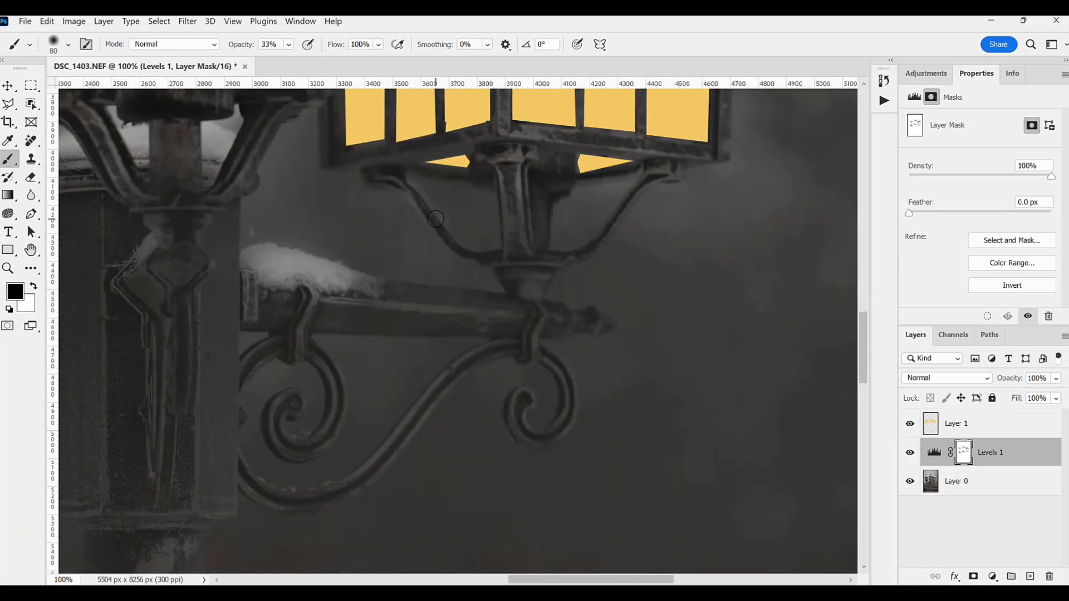
{"action": "mouse_move", "coordinate": [492, 300]}
{"action": "left_mouse_down"}
{"action": "mouse_move", "coordinate": [366, 298]}
{"action": "mouse_move", "coordinate": [414, 305]}
{"action": "left_mouse_up"}
{"action": "left_click_drag", "start_coordinate": [219, 243], "coordinate": [233, 332]}
Step: Lighten the blurred distant lamp in the background on the Levels mask with a larger brush at 50% opacity
{"action": "left_click_drag", "start_coordinate": [547, 438], "coordinate": [337, 79]}
{"action": "key", "text": "bracketright"}
{"action": "key", "text": "bracketright"}
{"action": "key", "text": "bracketright"}
{"action": "key", "text": "bracketright"}
{"action": "key", "text": "bracketright"}
{"action": "key", "text": "bracketright"}
{"action": "key", "text": "bracketright"}
{"action": "key", "text": "bracketright"}
{"action": "key", "text": "bracketright"}
{"action": "key", "text": "5"}
{"action": "left_click_drag", "start_coordinate": [590, 418], "coordinate": [540, 365]}
{"action": "left_click_drag", "start_coordinate": [234, 156], "coordinate": [721, 439]}
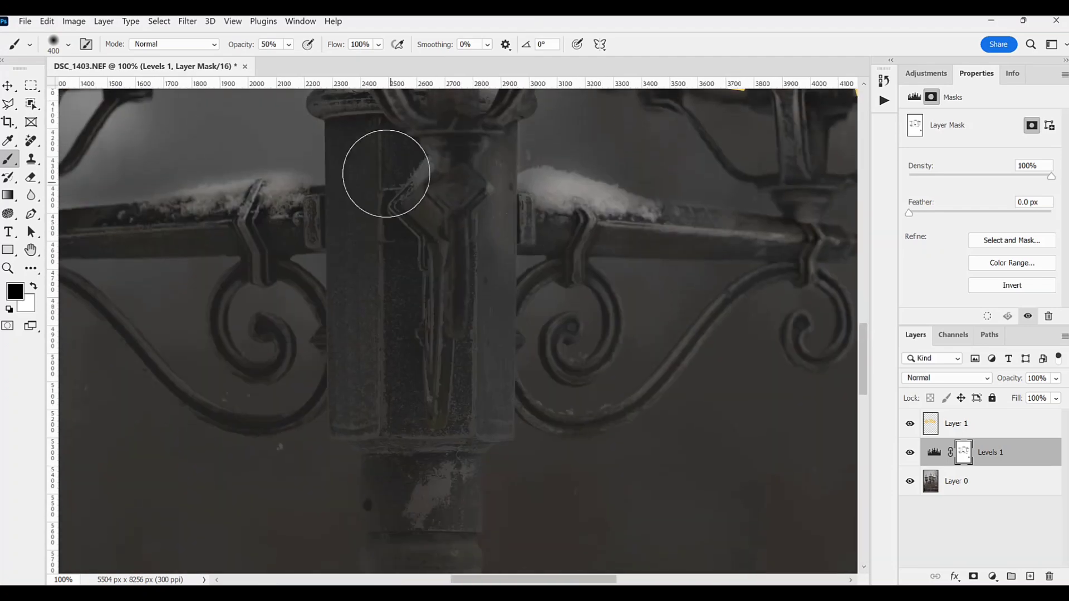
Step: Brighten the central post, its ornament and the adjoining brackets on the Levels mask with progressively smaller brushes at 50% opacity
{"action": "left_click_drag", "start_coordinate": [432, 217], "coordinate": [456, 367]}
{"action": "key", "text": "bracketleft"}
{"action": "key", "text": "bracketleft"}
{"action": "key", "text": "bracketleft"}
{"action": "key", "text": "bracketleft"}
{"action": "left_click_drag", "start_coordinate": [748, 247], "coordinate": [558, 231]}
{"action": "key", "text": "bracketleft"}
{"action": "key", "text": "bracketleft"}
{"action": "key", "text": "bracketleft"}
{"action": "key", "text": "bracketleft"}
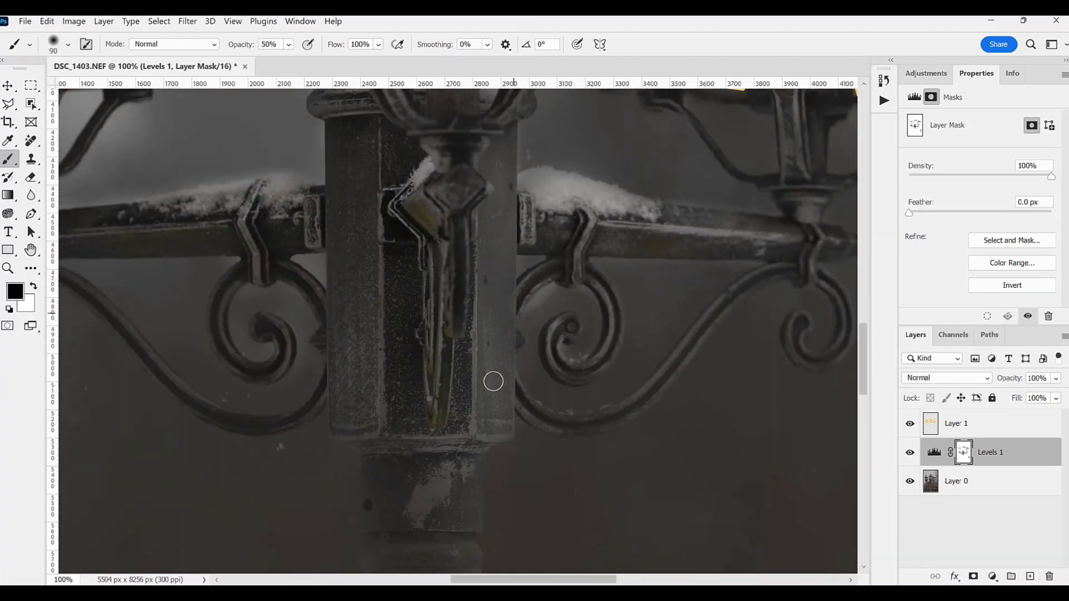
{"action": "left_click_drag", "start_coordinate": [816, 269], "coordinate": [661, 270]}
{"action": "left_click_drag", "start_coordinate": [650, 145], "coordinate": [636, 128]}
Step: Brighten the outer bracket and lit metalwork of the nearest side lantern on the Levels mask with a size 200 brush at 50% opacity
{"action": "scroll", "coordinate": [331, 389], "scroll_direction": "left", "scroll_amount": 7}
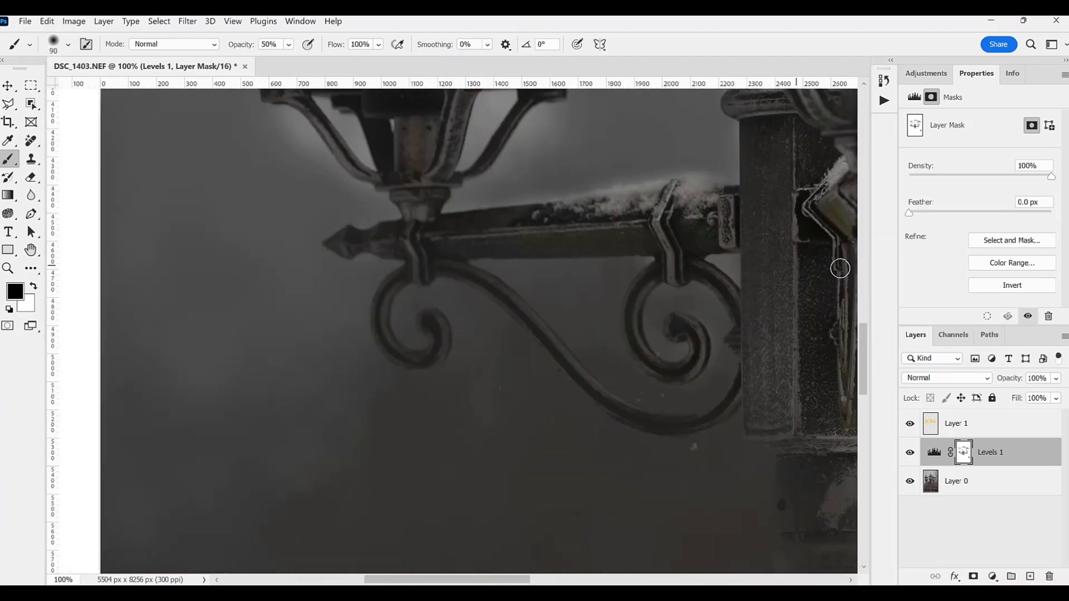
{"action": "scroll", "coordinate": [774, 282], "scroll_direction": "up", "scroll_amount": 15}
{"action": "left_click_drag", "start_coordinate": [392, 137], "coordinate": [392, 190]}
{"action": "left_click_drag", "start_coordinate": [505, 413], "coordinate": [592, 451]}
{"action": "left_click_drag", "start_coordinate": [421, 432], "coordinate": [231, 428]}
{"action": "key", "text": "bracketright"}
{"action": "key", "text": "bracketright"}
{"action": "key", "text": "bracketright"}
{"action": "key", "text": "bracketright"}
{"action": "key", "text": "bracketright"}
{"action": "left_click_drag", "start_coordinate": [477, 398], "coordinate": [192, 420]}
{"action": "left_click_drag", "start_coordinate": [671, 360], "coordinate": [355, 322]}
{"action": "left_click_drag", "start_coordinate": [423, 303], "coordinate": [691, 318]}
{"action": "left_click_drag", "start_coordinate": [385, 393], "coordinate": [387, 548]}
{"action": "mouse_move", "coordinate": [639, 477]}
{"action": "left_mouse_down"}
{"action": "mouse_move", "coordinate": [420, 401]}
{"action": "mouse_move", "coordinate": [417, 388]}
{"action": "left_mouse_up"}
{"action": "mouse_move", "coordinate": [638, 291]}
{"action": "left_mouse_down"}
{"action": "mouse_move", "coordinate": [543, 312]}
{"action": "mouse_move", "coordinate": [381, 271]}
{"action": "left_mouse_up"}
{"action": "left_click_drag", "start_coordinate": [738, 273], "coordinate": [384, 251]}
{"action": "left_click_drag", "start_coordinate": [557, 159], "coordinate": [501, 134]}
{"action": "mouse_move", "coordinate": [496, 535]}
{"action": "left_mouse_down"}
{"action": "mouse_move", "coordinate": [507, 377]}
{"action": "mouse_move", "coordinate": [690, 411]}
{"action": "left_mouse_up"}
{"action": "left_click_drag", "start_coordinate": [328, 298], "coordinate": [133, 301]}
{"action": "left_click_drag", "start_coordinate": [136, 334], "coordinate": [139, 429]}
{"action": "left_click_drag", "start_coordinate": [390, 413], "coordinate": [746, 205]}
{"action": "left_click_drag", "start_coordinate": [370, 242], "coordinate": [371, 345]}
{"action": "mouse_move", "coordinate": [232, 306]}
{"action": "left_mouse_down"}
{"action": "mouse_move", "coordinate": [229, 181]}
{"action": "mouse_move", "coordinate": [411, 228]}
{"action": "left_mouse_up"}
{"action": "left_click_drag", "start_coordinate": [334, 167], "coordinate": [332, 300]}
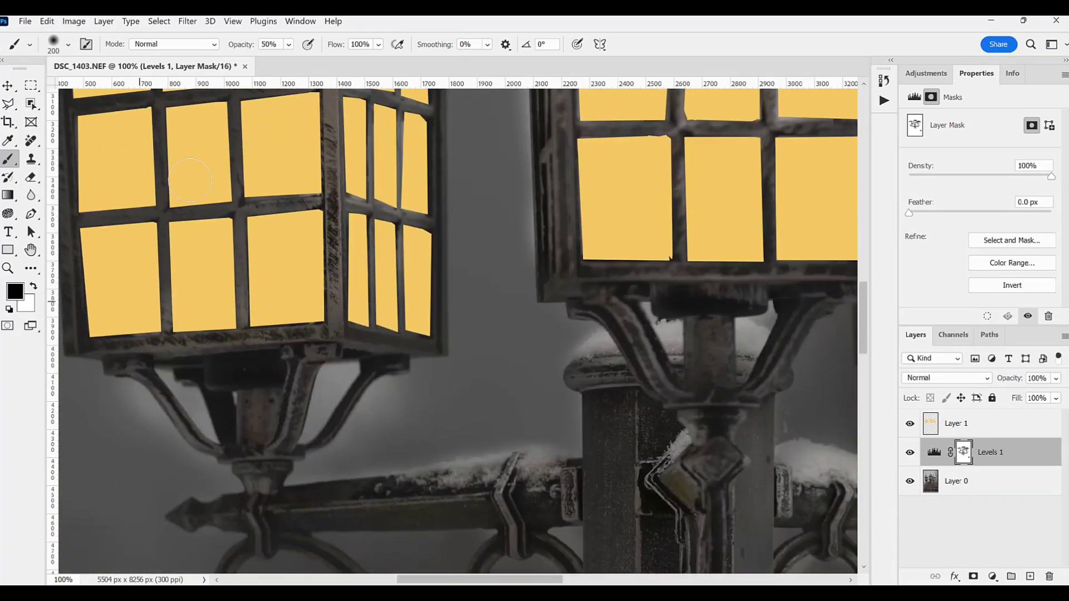
Step: Touch up the snowy lantern roofs and finials on the Levels mask, finishing with a size 90 brush at 14% opacity
{"action": "left_click_drag", "start_coordinate": [580, 272], "coordinate": [467, 451]}
{"action": "left_click_drag", "start_coordinate": [585, 167], "coordinate": [310, 489]}
{"action": "left_click_drag", "start_coordinate": [671, 321], "coordinate": [672, 377]}
{"action": "key", "text": "bracketleft"}
{"action": "key", "text": "bracketleft"}
{"action": "key", "text": "bracketleft"}
{"action": "key", "text": "bracketleft"}
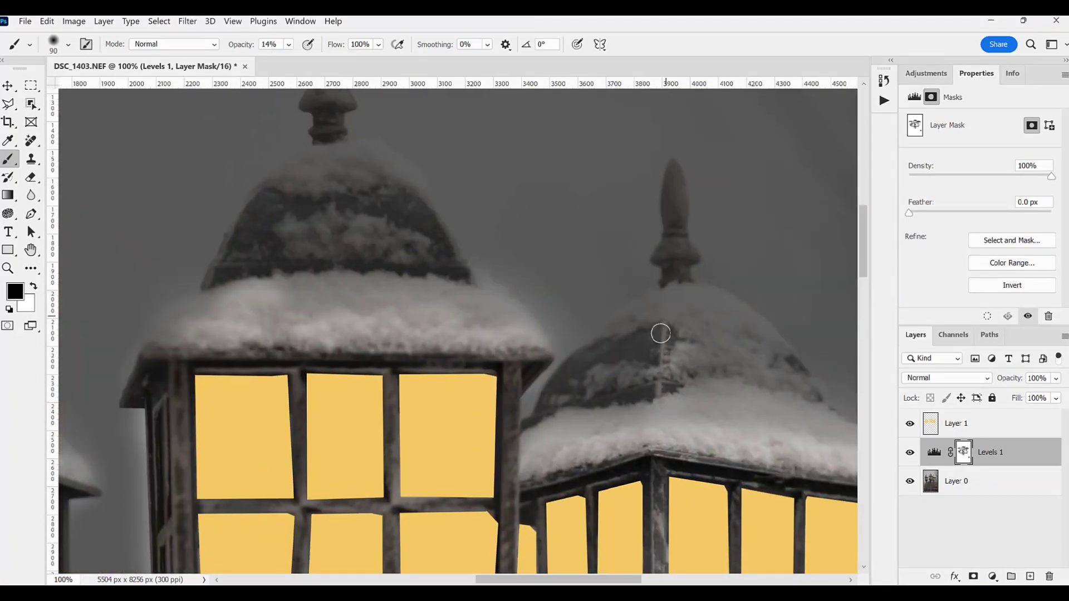
{"action": "left_click_drag", "start_coordinate": [668, 298], "coordinate": [741, 328]}
Step: Duplicate Layer 1 with the yellow windows and set the copy's blend mode to Lighten
{"action": "key", "text": "z"}
{"action": "left_click", "coordinate": [420, 279], "text": "alt"}
{"action": "left_click", "coordinate": [429, 212], "text": "alt"}
{"action": "left_click", "coordinate": [428, 213], "text": "alt"}
{"action": "left_click", "coordinate": [428, 213], "text": "alt"}
{"action": "left_click", "coordinate": [932, 425]}
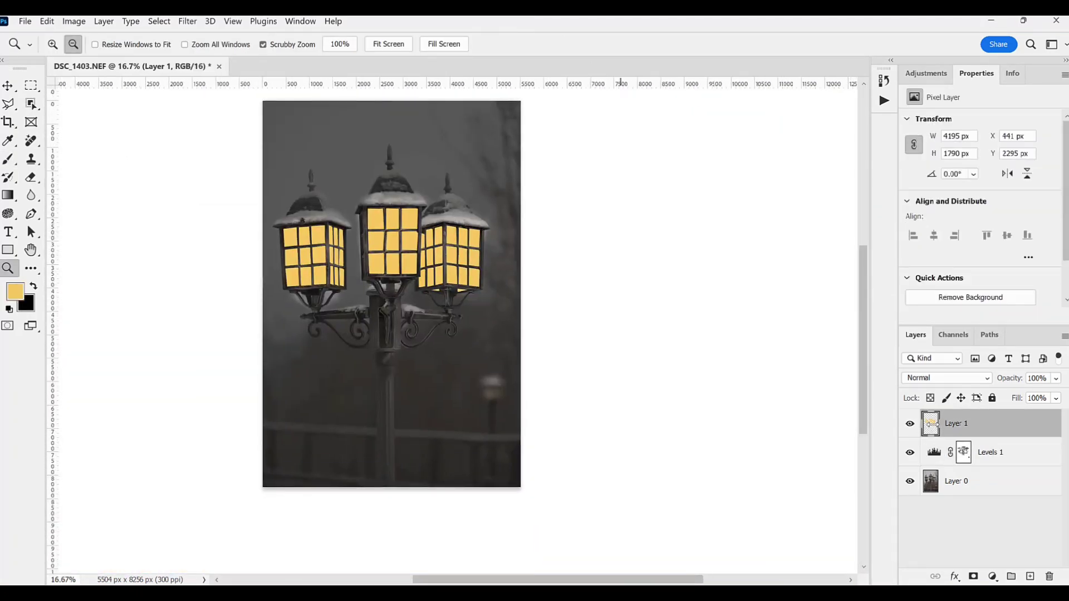
{"action": "left_click_drag", "start_coordinate": [931, 425], "coordinate": [1030, 575]}
{"action": "left_click", "coordinate": [1030, 575]}
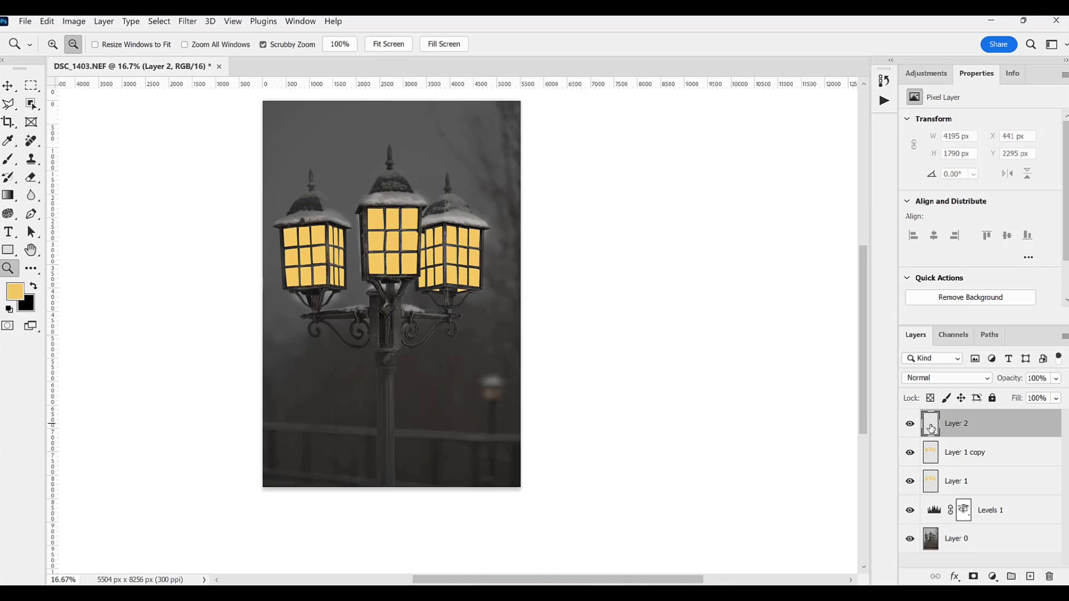
{"action": "key", "text": "ctrl+z"}
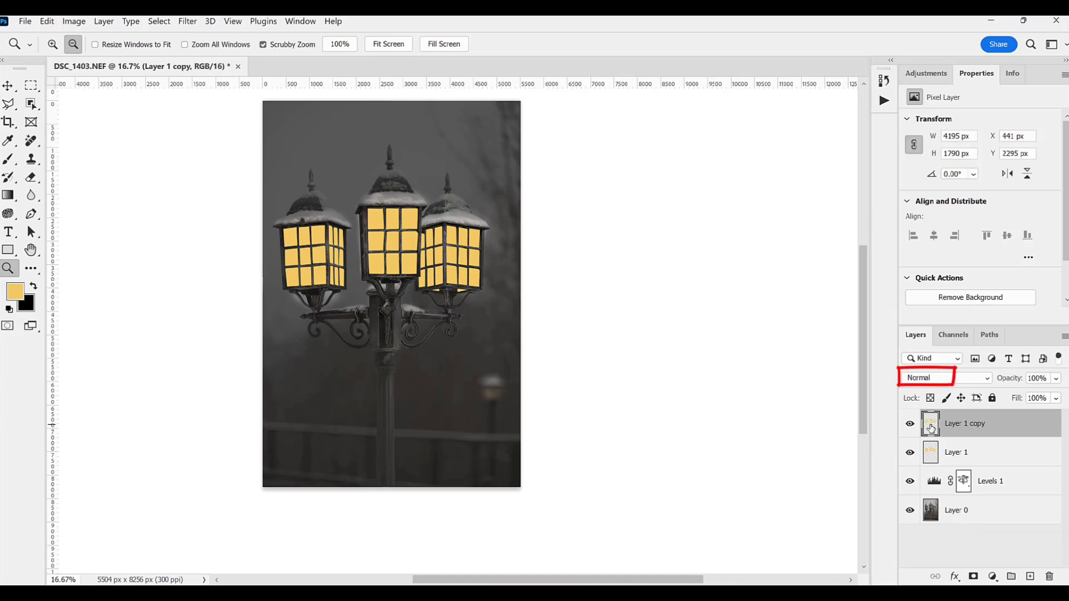
{"action": "left_click", "coordinate": [939, 380]}
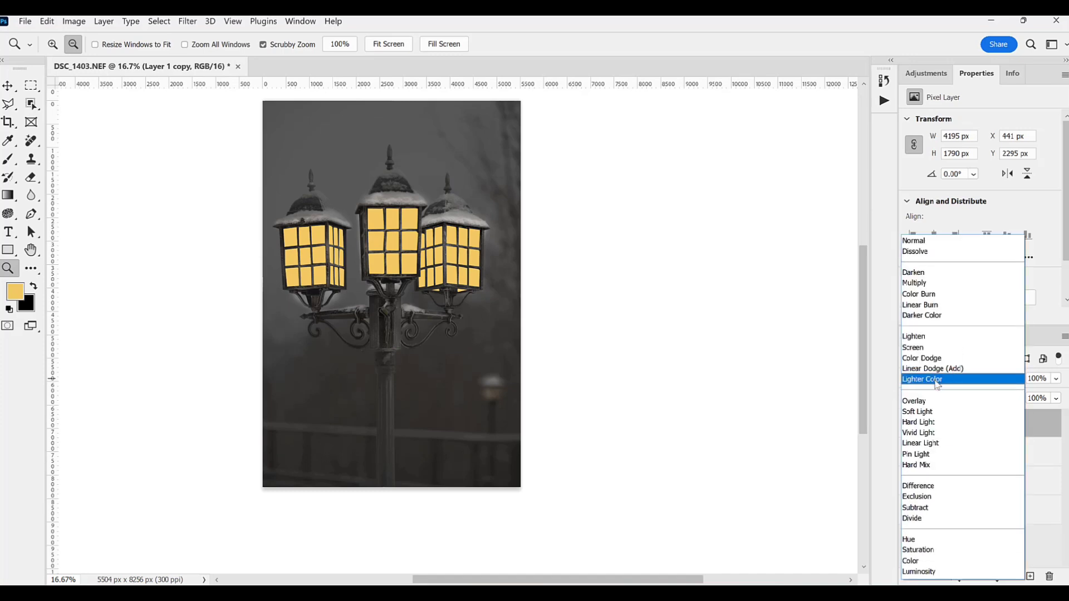
{"action": "left_click", "coordinate": [917, 337]}
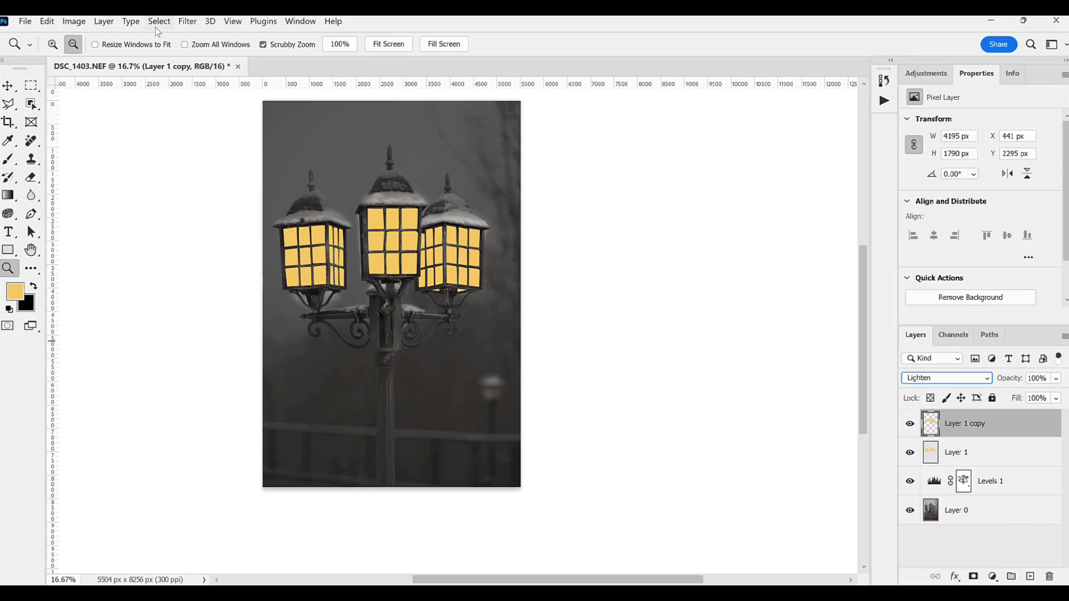
Step: Apply a Gaussian Blur with a radius of 61.1 pixels to Layer 1 copy
{"action": "left_click", "coordinate": [187, 23]}
{"action": "mouse_move", "coordinate": [214, 186]}
{"action": "left_click", "coordinate": [392, 236]}
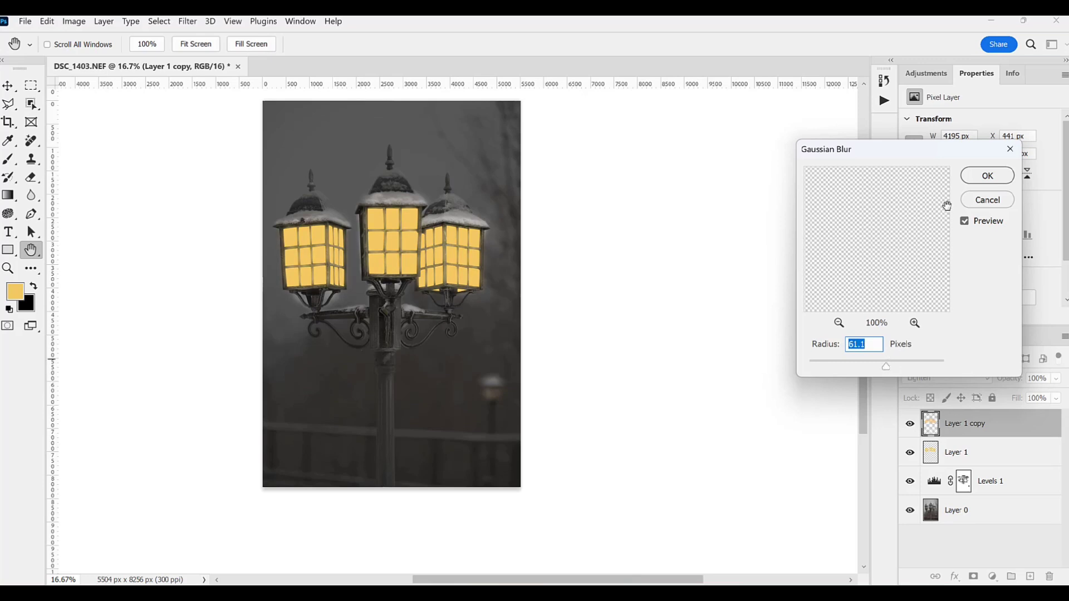
{"action": "left_click", "coordinate": [977, 176]}
{"action": "key", "text": "z"}
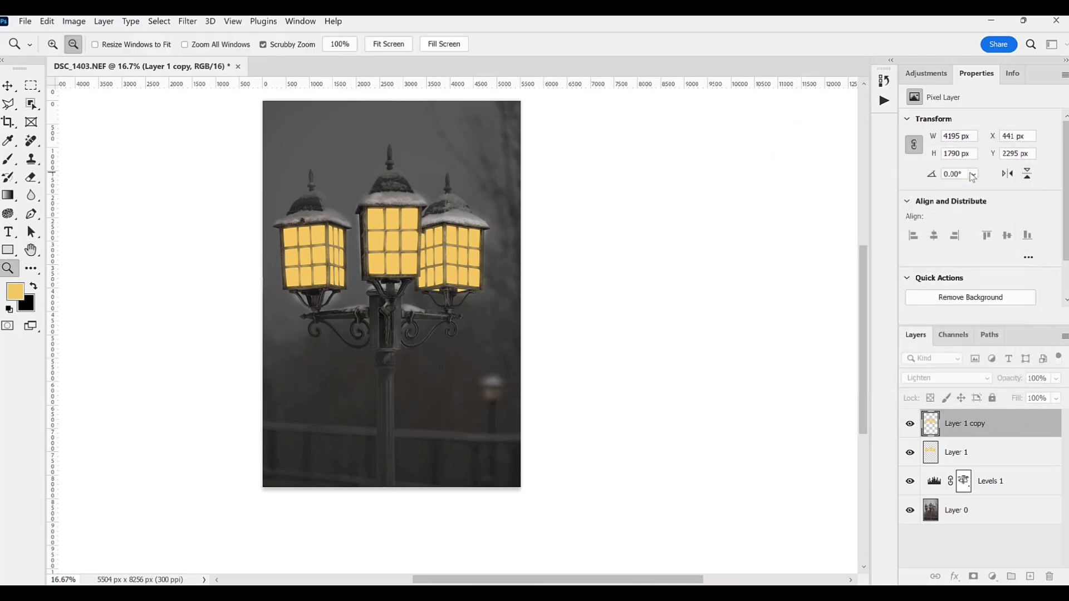
Step: Set the blend mode of the original Layer 1 to Color Dodge and try a slightly lower layer opacity
{"action": "left_click", "coordinate": [941, 452]}
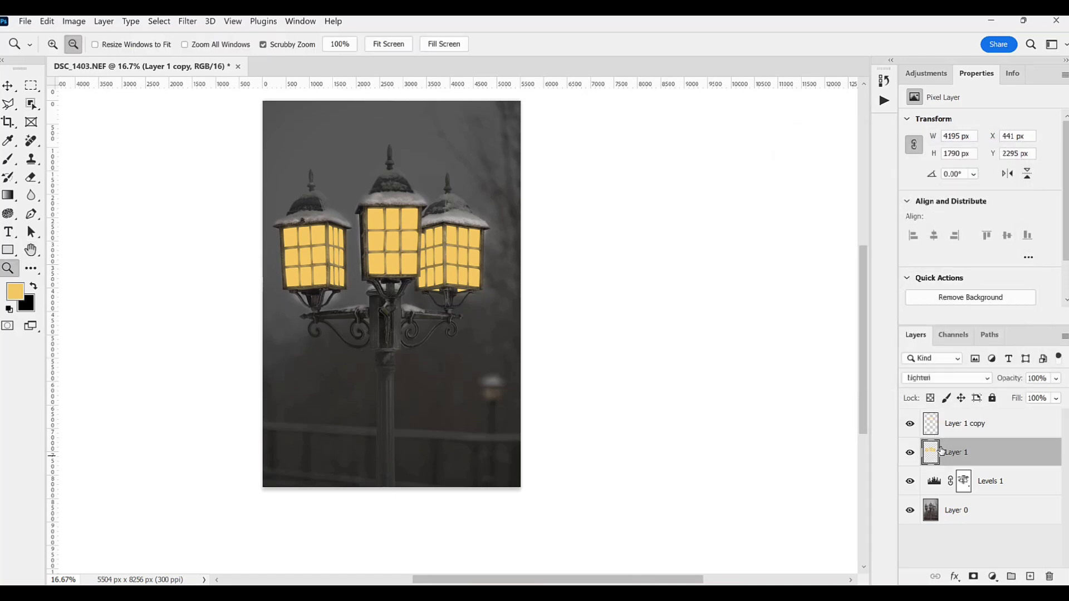
{"action": "left_click", "coordinate": [929, 379]}
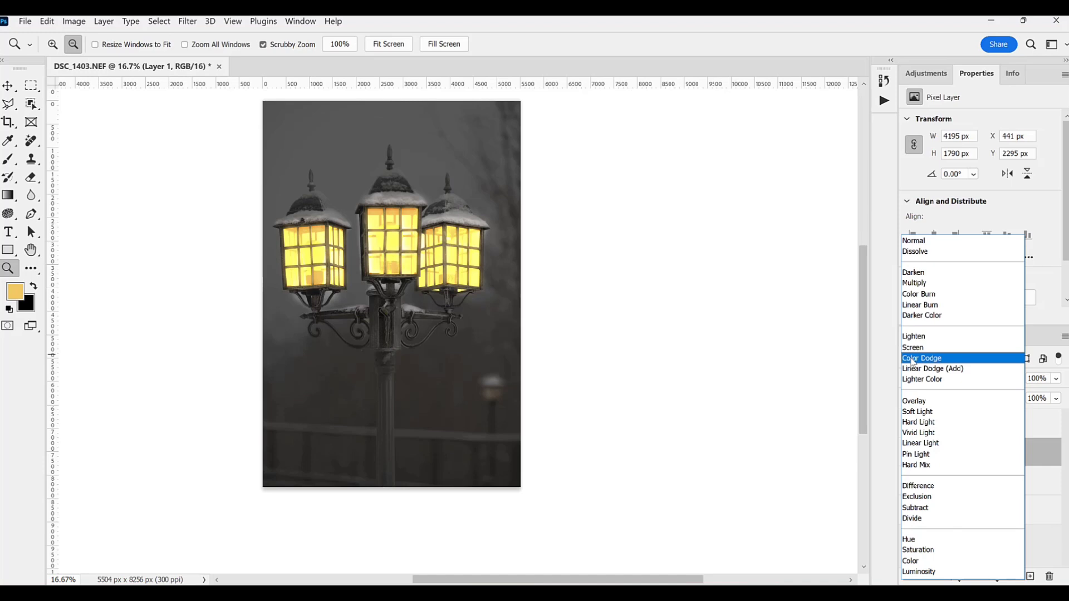
{"action": "left_click", "coordinate": [913, 362]}
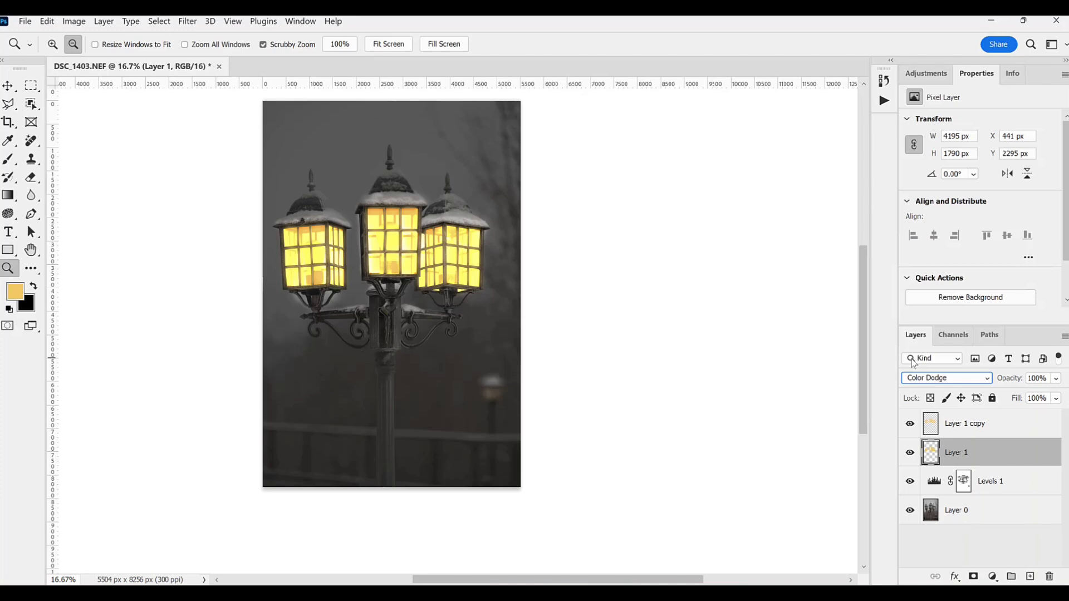
{"action": "left_click", "coordinate": [1056, 379]}
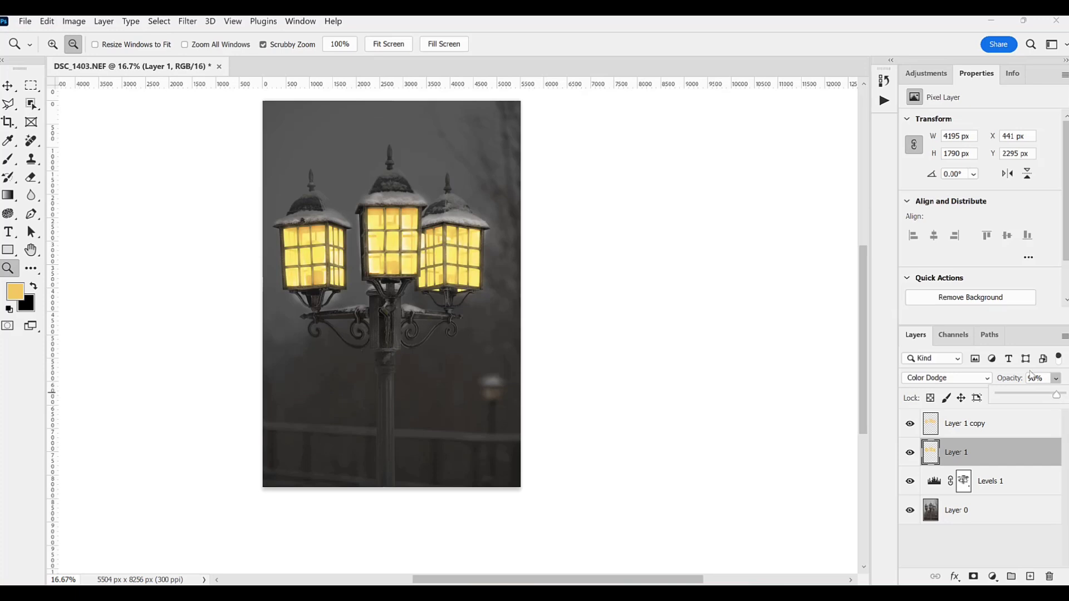
{"action": "left_click", "coordinate": [931, 428]}
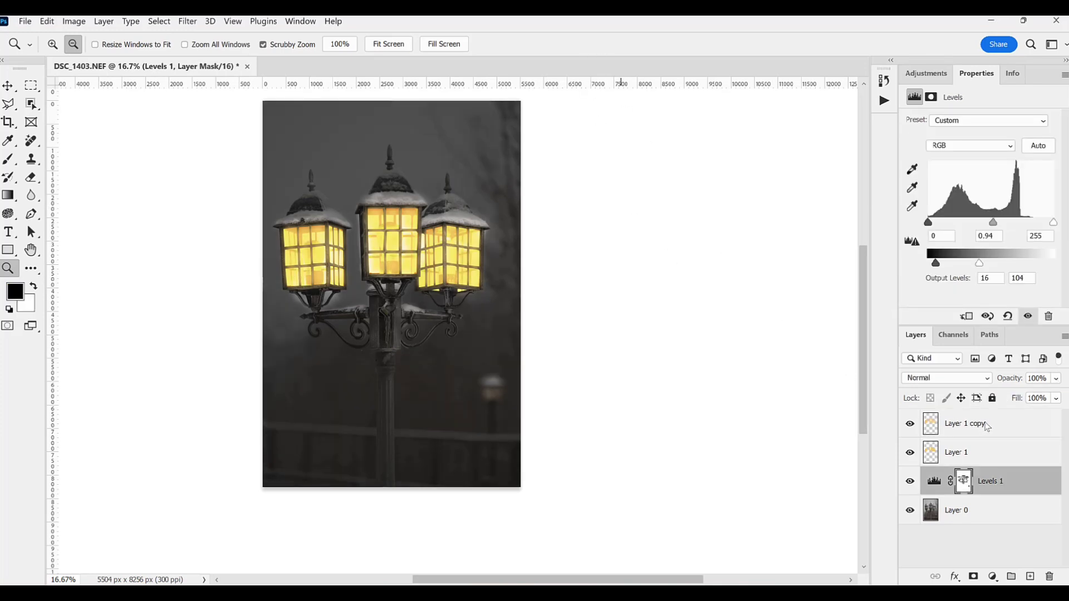
Step: Add a new layer above Layer 1 copy and lasso the areas where light spreads out from the three lanterns
{"action": "left_click", "coordinate": [988, 426]}
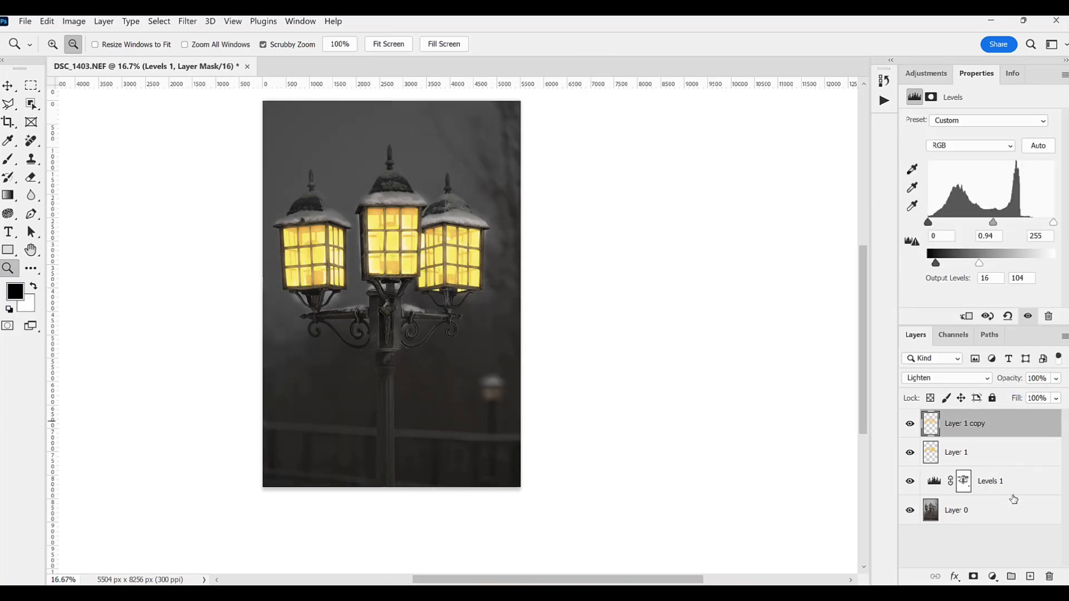
{"action": "key", "text": "l"}
{"action": "key", "text": "ctrl+shift+alt+n"}
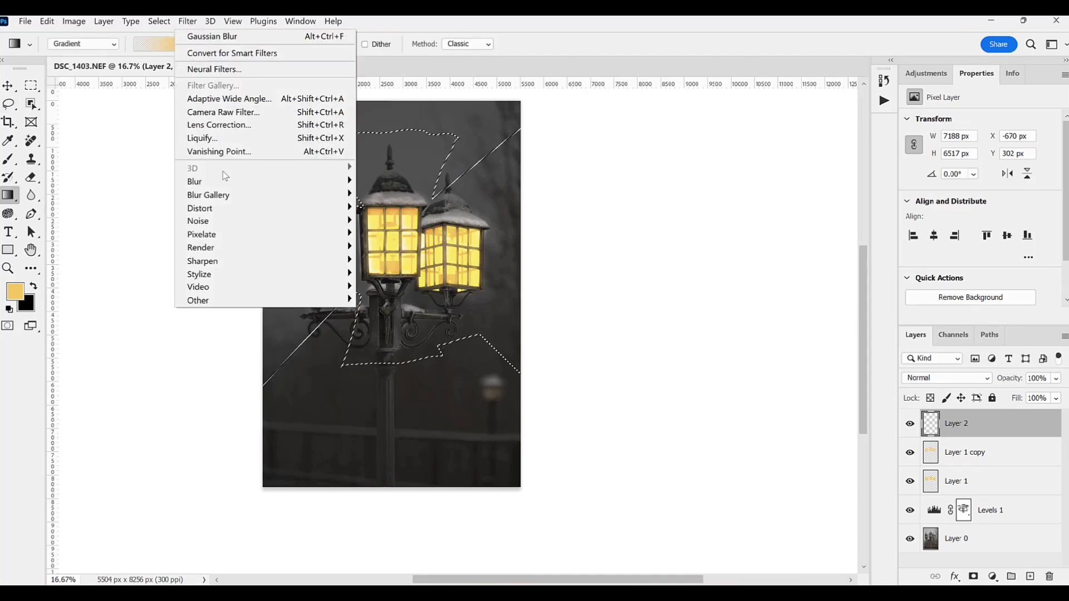
Step: Feather the light-spread selection by 40 pixels
{"action": "mouse_move", "coordinate": [159, 21]}
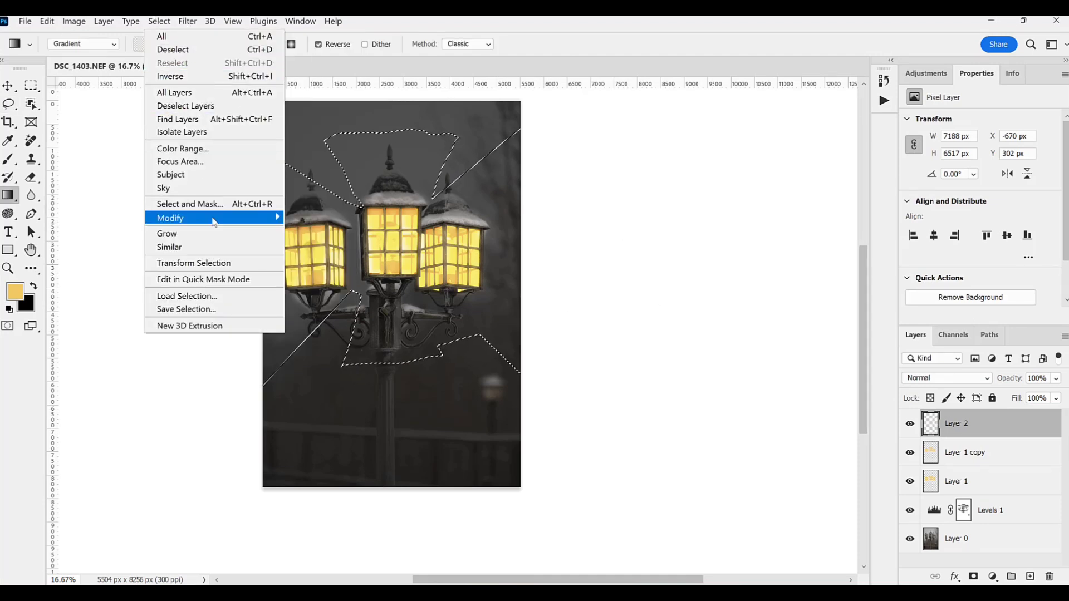
{"action": "mouse_move", "coordinate": [273, 218]}
{"action": "left_click", "coordinate": [333, 271]}
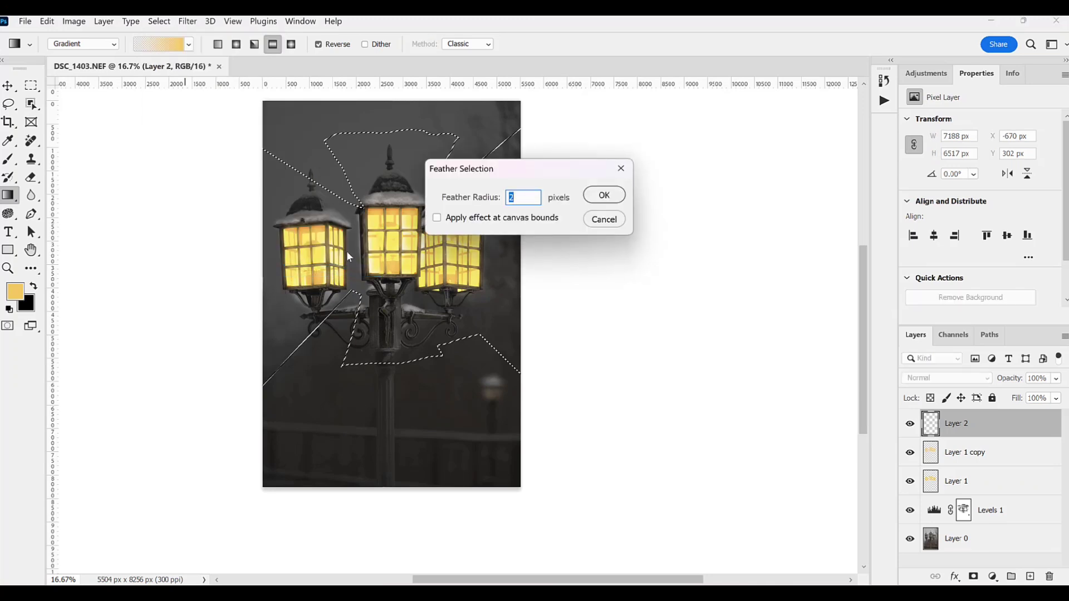
{"action": "type", "text": "40"}
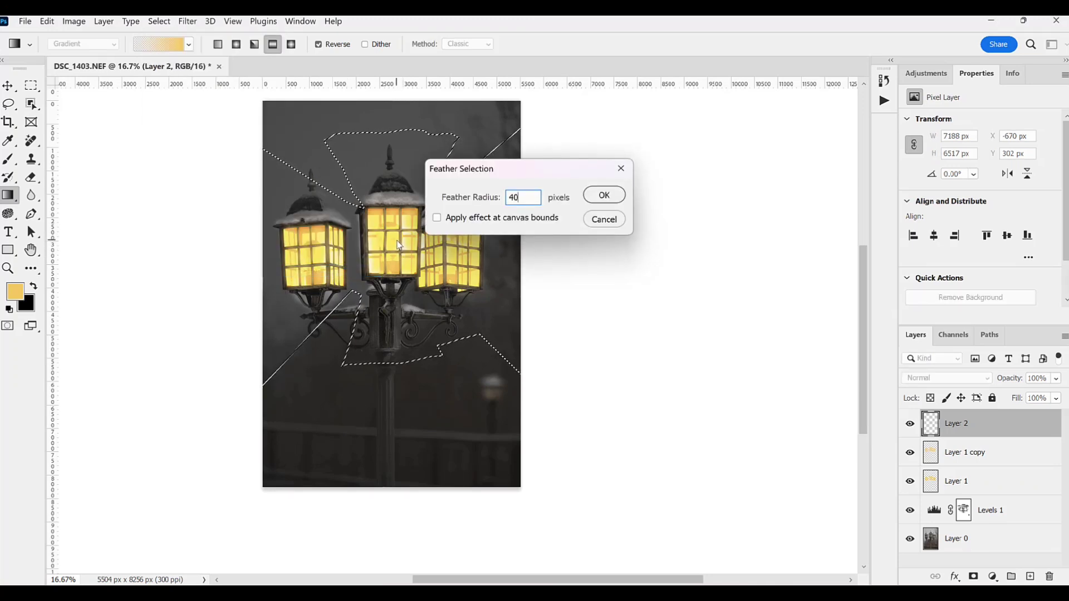
{"action": "key", "text": "Return"}
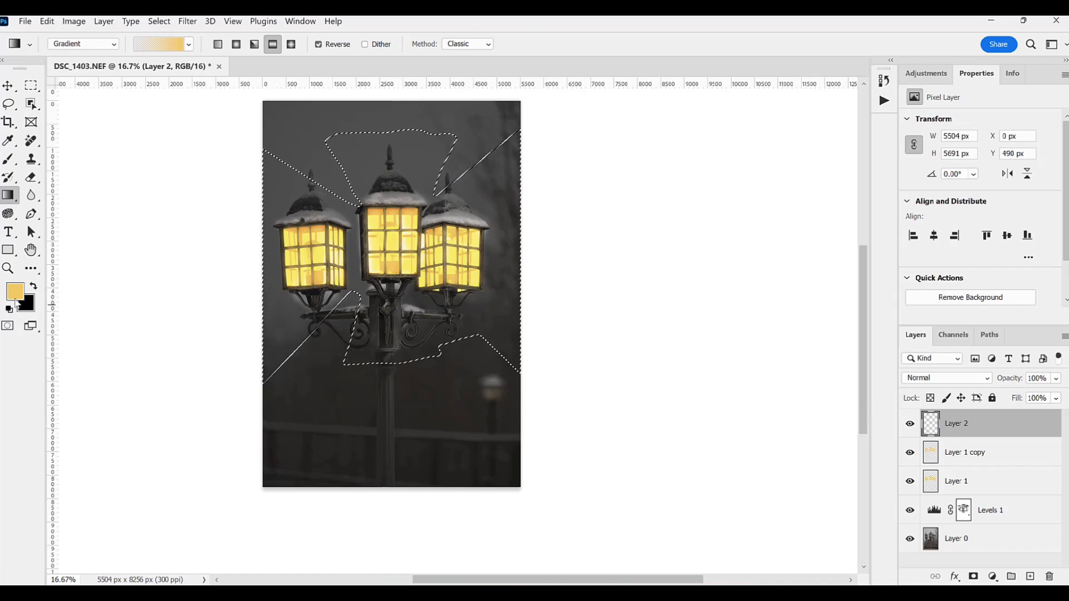
Step: Set the foreground color to a pale cream yellow, ffefce
{"action": "left_click", "coordinate": [15, 291]}
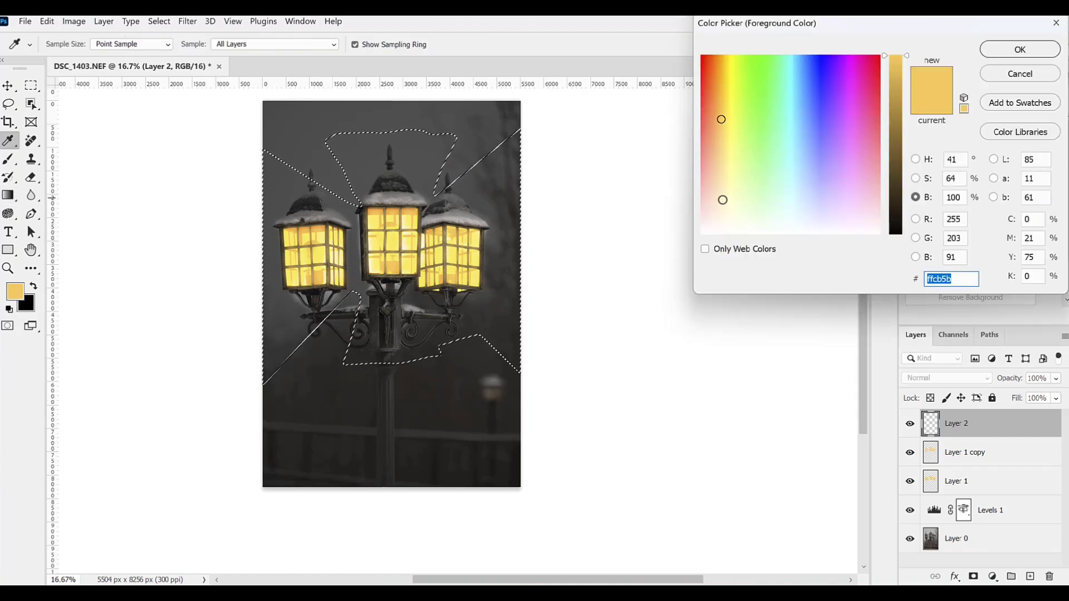
{"action": "left_click", "coordinate": [721, 200]}
{"action": "left_click", "coordinate": [994, 51]}
{"action": "key", "text": "g"}
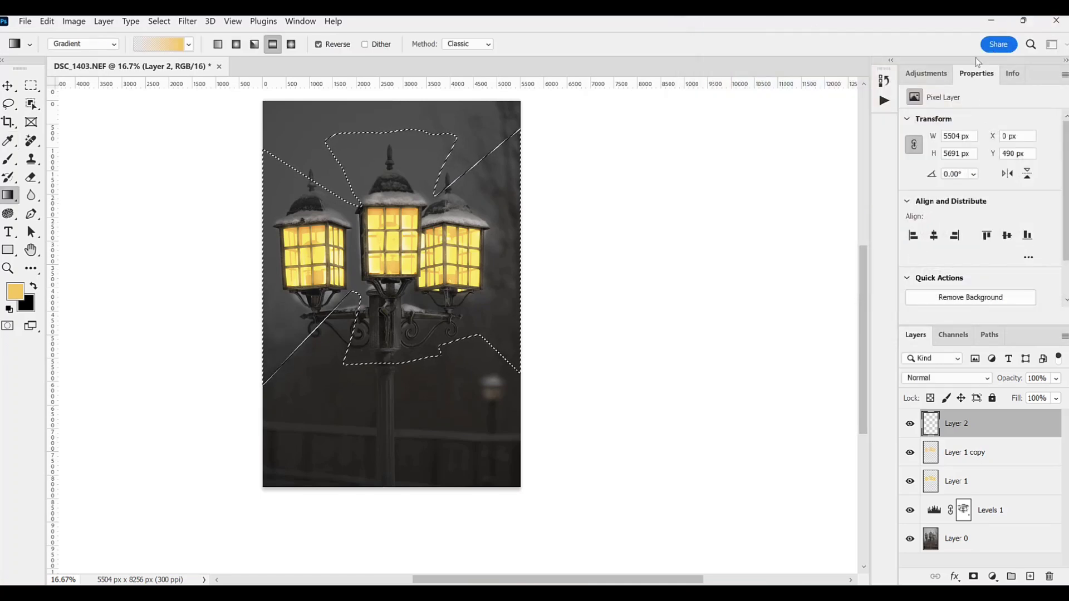
Step: Fill the feathered selection on Layer 2 with the pale cream color ffefce at 100% opacity in Normal mode
{"action": "key", "text": "shift+BackSpace"}
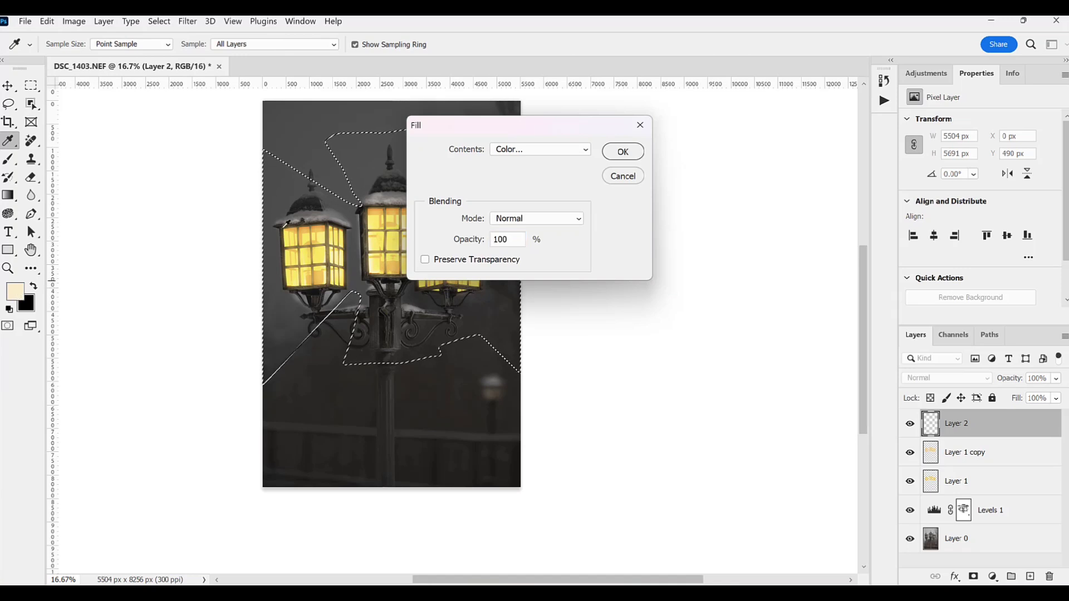
{"action": "left_click", "coordinate": [549, 153]}
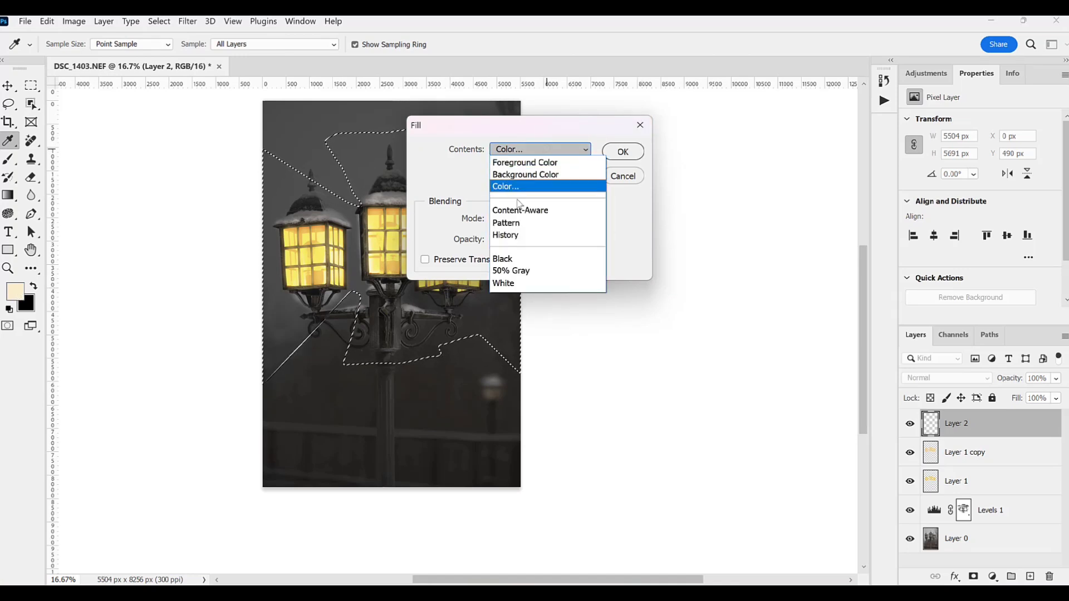
{"action": "left_click", "coordinate": [514, 189]}
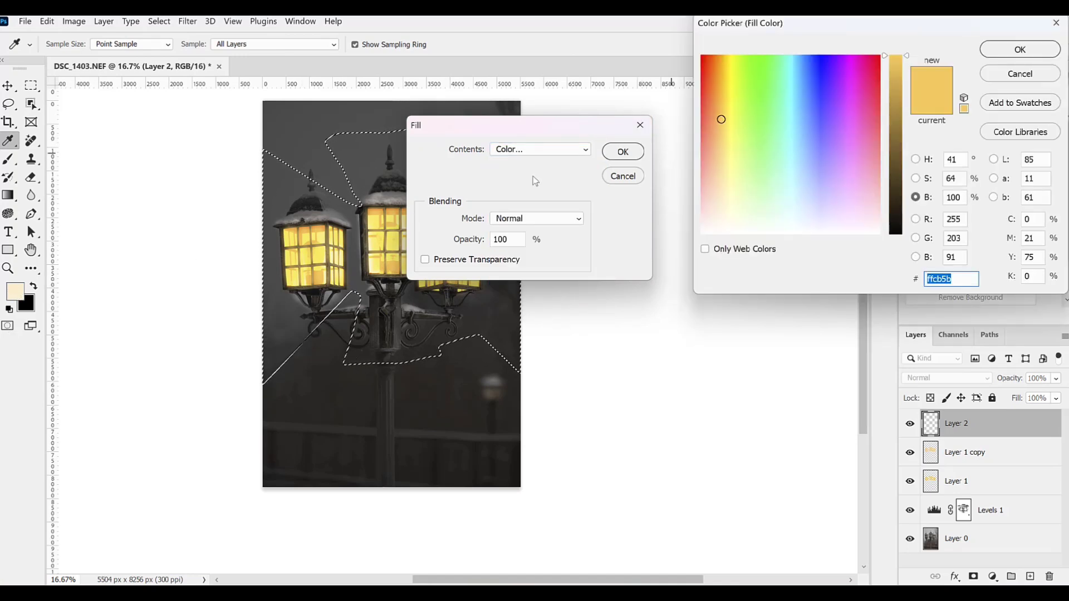
{"action": "left_click", "coordinate": [15, 291]}
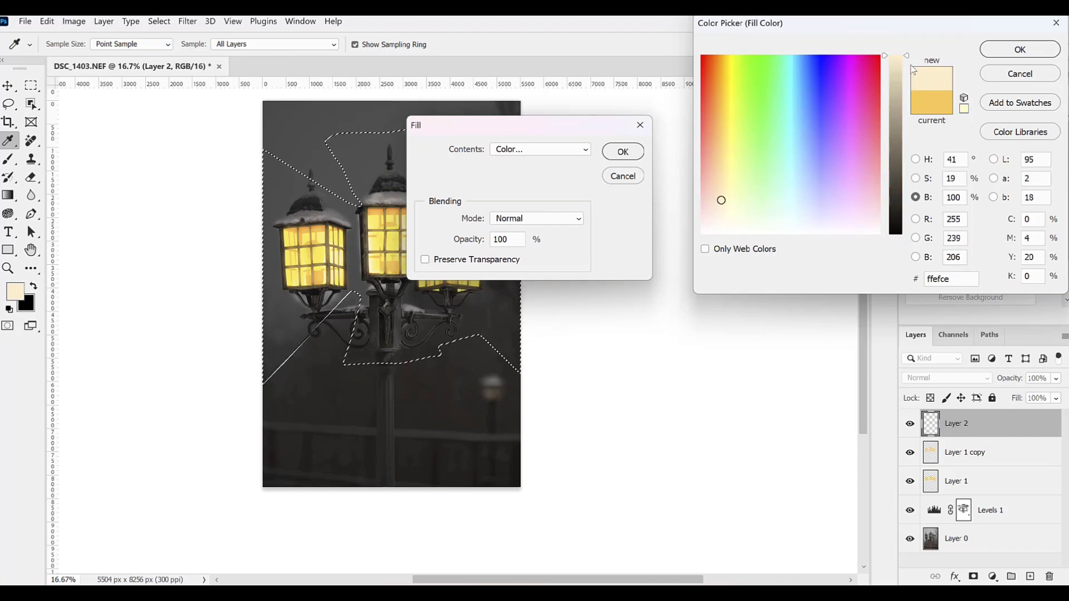
{"action": "left_click", "coordinate": [1018, 50]}
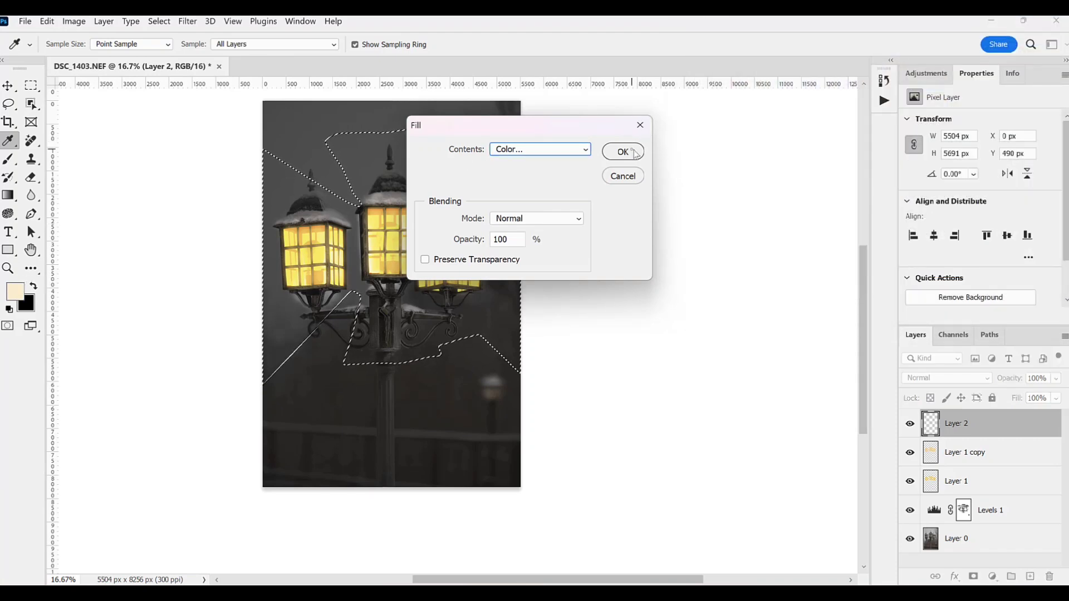
{"action": "left_click", "coordinate": [624, 150]}
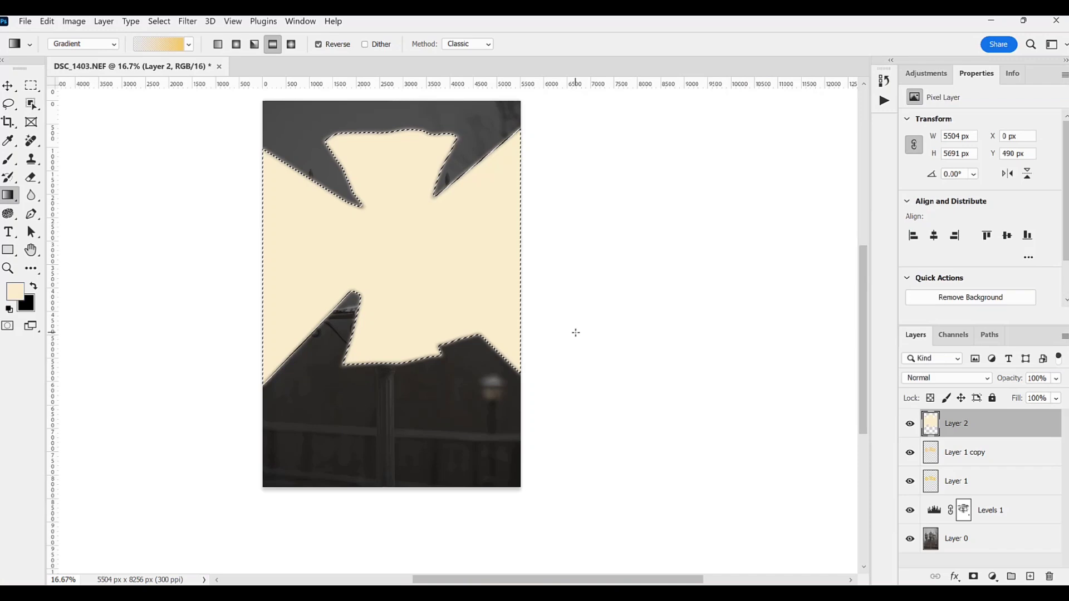
Step: Deselect the filled light shape and set Layer 2's blend mode to Overlay
{"action": "key", "text": "shift+F5"}
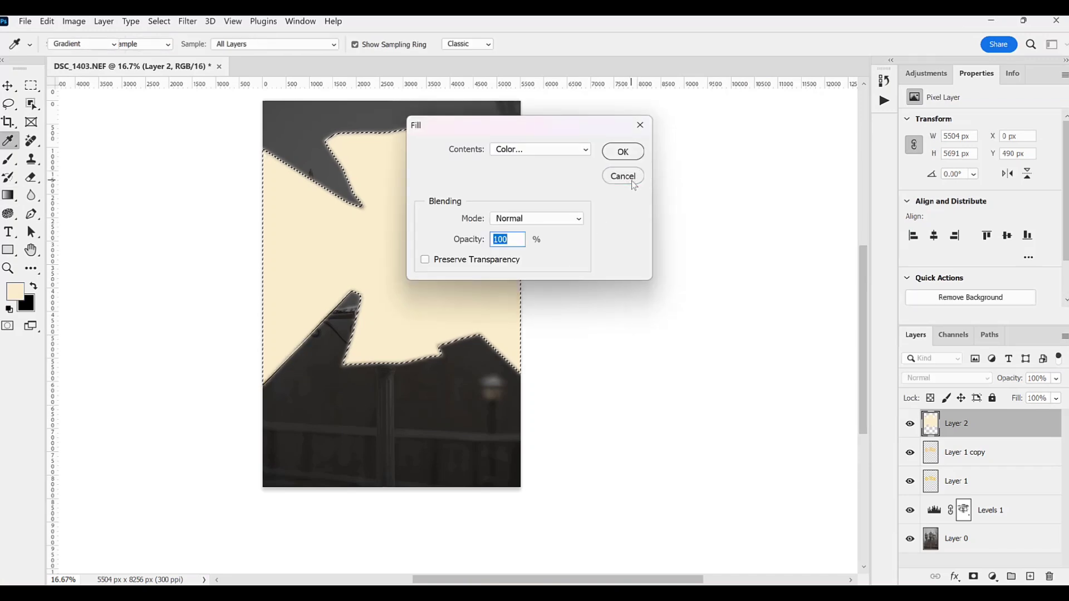
{"action": "left_click", "coordinate": [623, 174]}
{"action": "key", "text": "ctrl+d"}
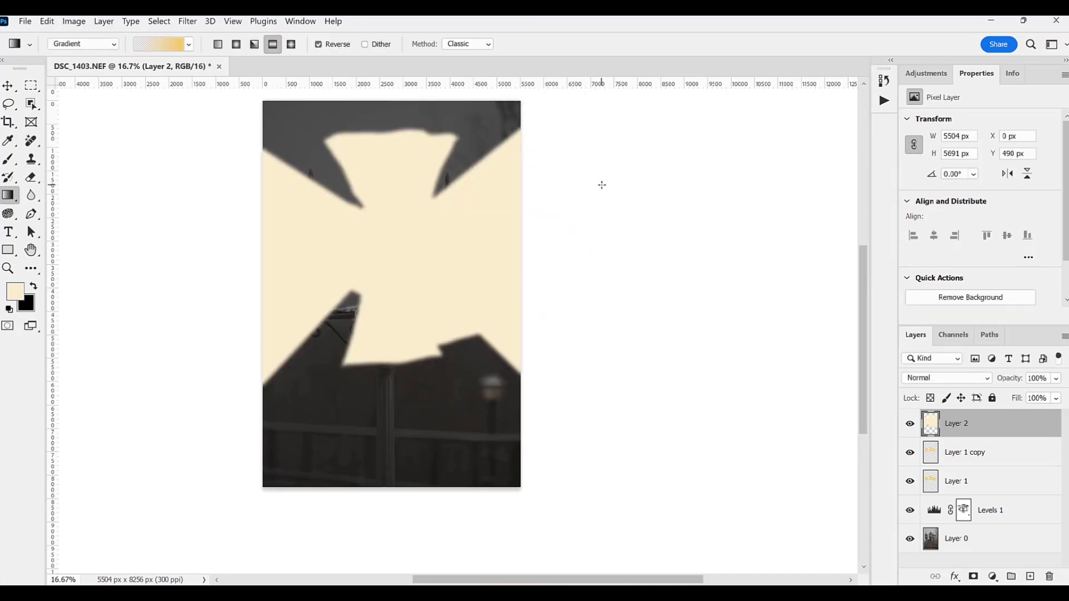
{"action": "left_click", "coordinate": [922, 384]}
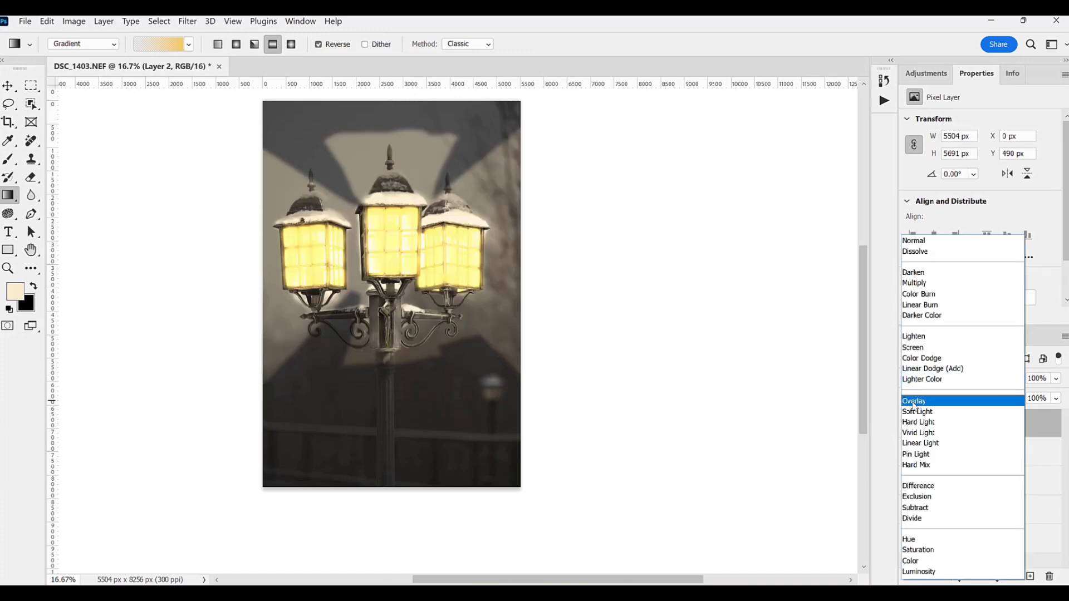
{"action": "left_click", "coordinate": [914, 402]}
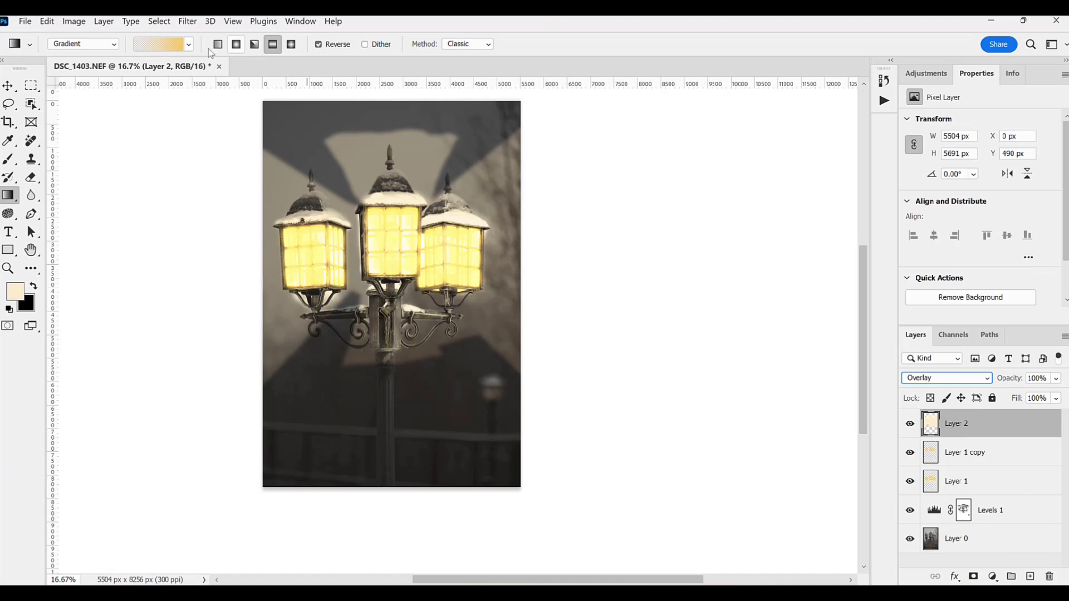
Step: Apply a Gaussian Blur with a radius of 631.5 pixels to the light shape on Layer 2
{"action": "left_click", "coordinate": [189, 21]}
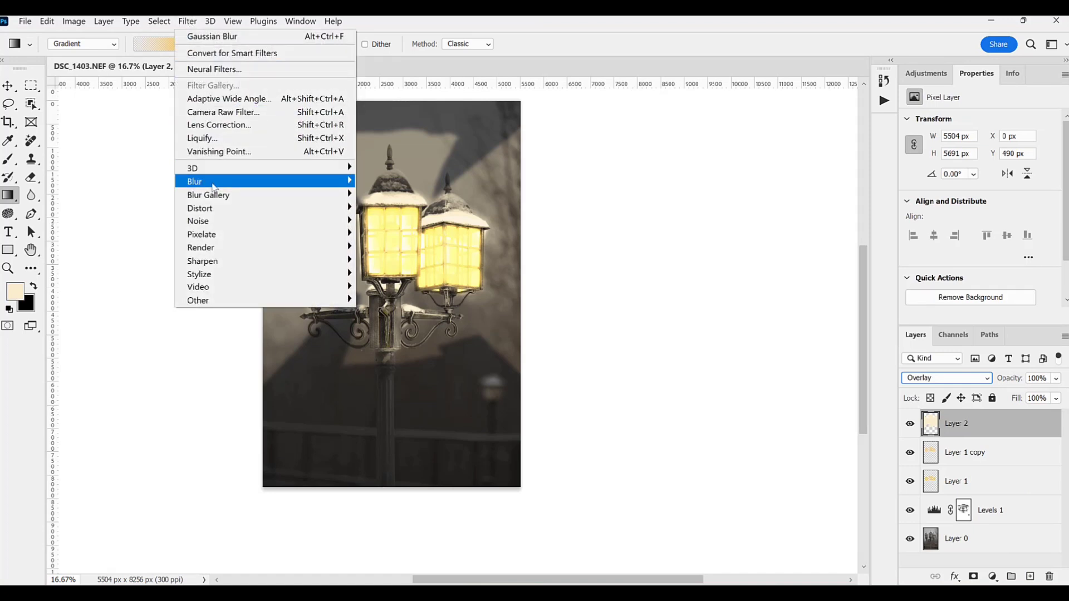
{"action": "mouse_move", "coordinate": [329, 182]}
{"action": "left_click", "coordinate": [389, 234]}
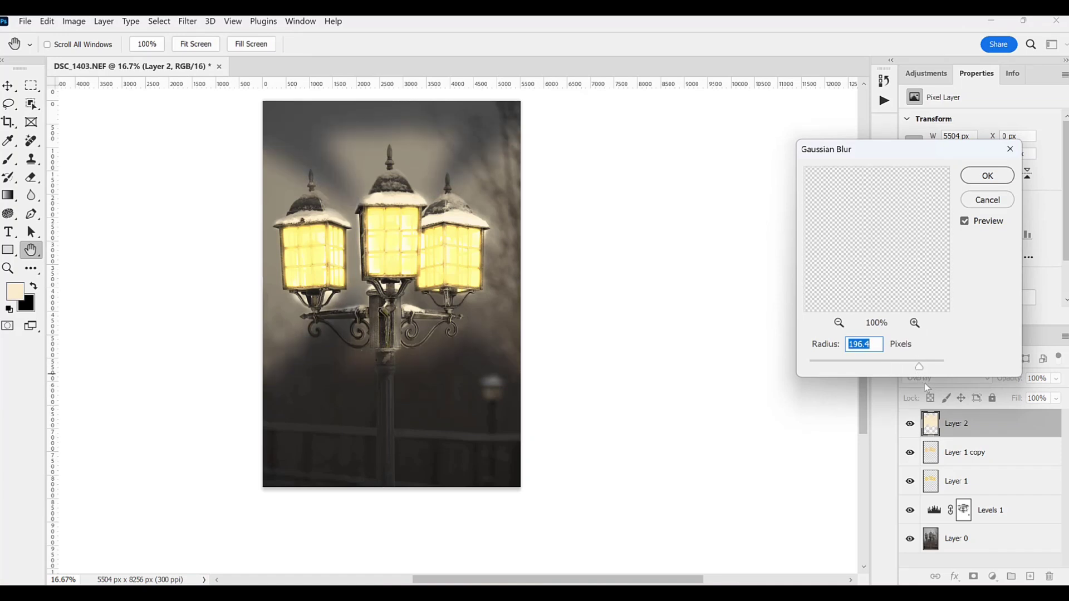
{"action": "left_click_drag", "start_coordinate": [921, 368], "coordinate": [934, 368]}
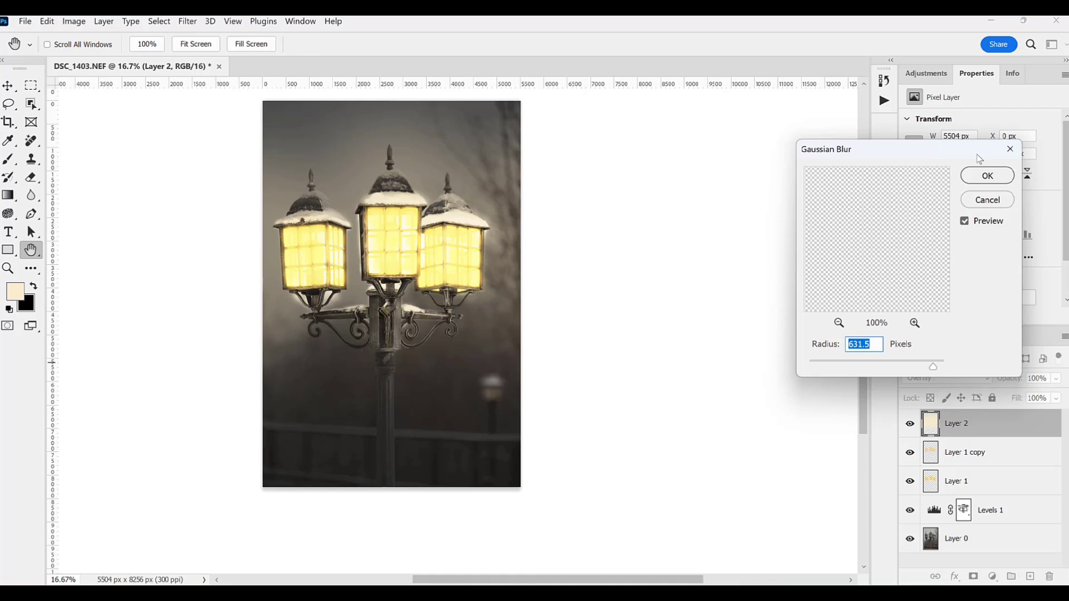
{"action": "left_click", "coordinate": [981, 182]}
Step: Lightly erase Layer 2's light over the middle lantern using the Eraser at 11% opacity and size 900
{"action": "key", "text": "g"}
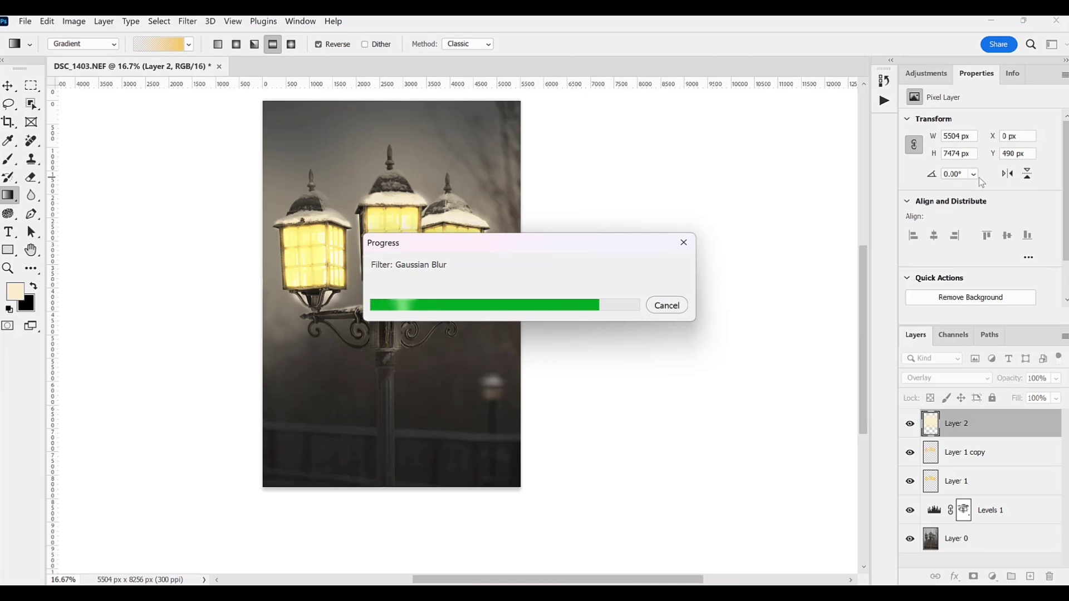
{"action": "left_click", "coordinate": [30, 177]}
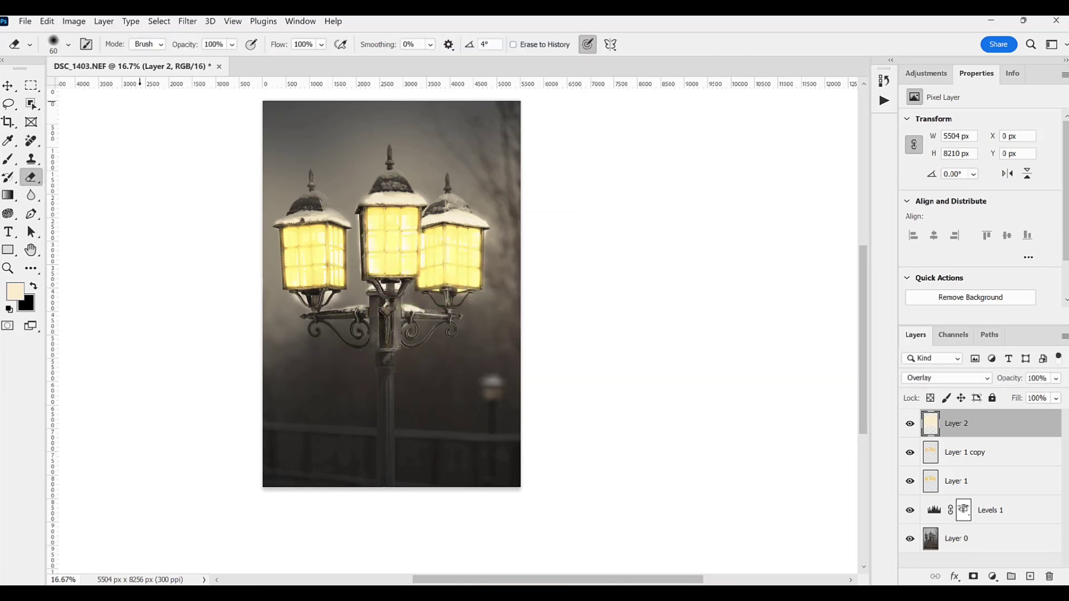
{"action": "left_click", "coordinate": [231, 44]}
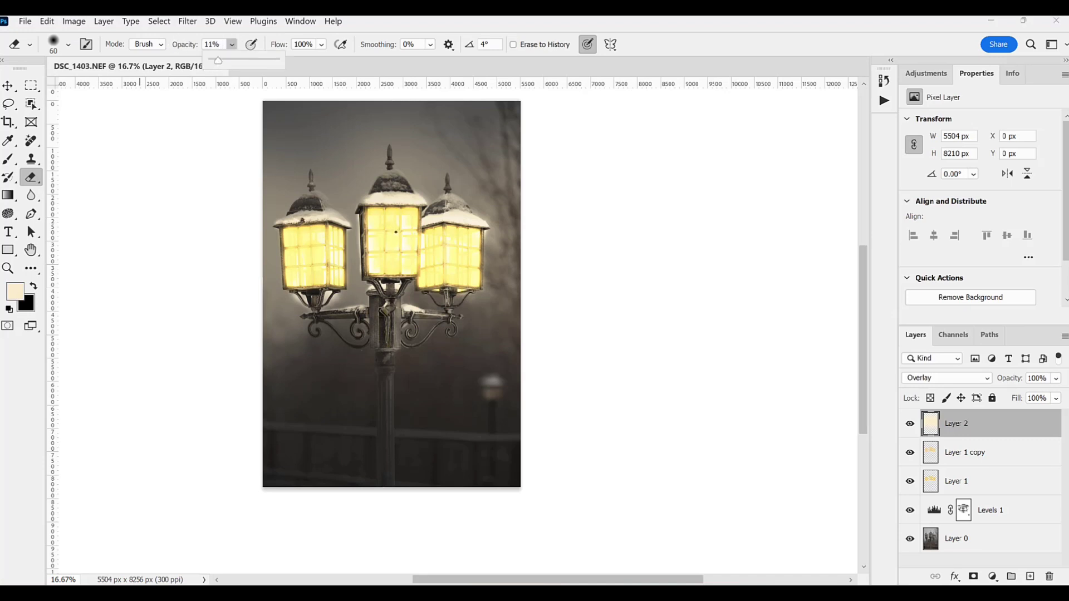
{"action": "key", "text": "bracketright"}
{"action": "key", "text": "bracketright"}
{"action": "key", "text": "bracketright"}
{"action": "key", "text": "bracketright"}
{"action": "key", "text": "bracketright"}
{"action": "key", "text": "bracketright"}
{"action": "key", "text": "bracketright"}
{"action": "key", "text": "bracketright"}
{"action": "key", "text": "bracketright"}
{"action": "key", "text": "bracketright"}
{"action": "key", "text": "bracketright"}
{"action": "key", "text": "bracketright"}
{"action": "key", "text": "bracketright"}
{"action": "key", "text": "bracketright"}
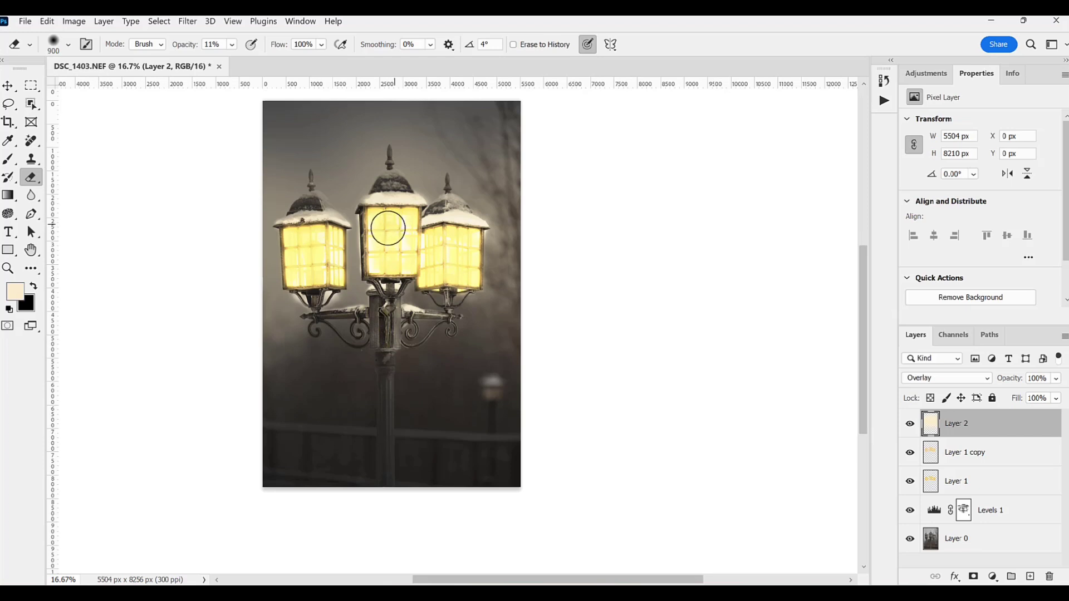
Step: Erase Layer 2's light over the three lanterns at 35% Eraser opacity, enlarging the brush to 1100, to bring back window detail
{"action": "left_click", "coordinate": [232, 46]}
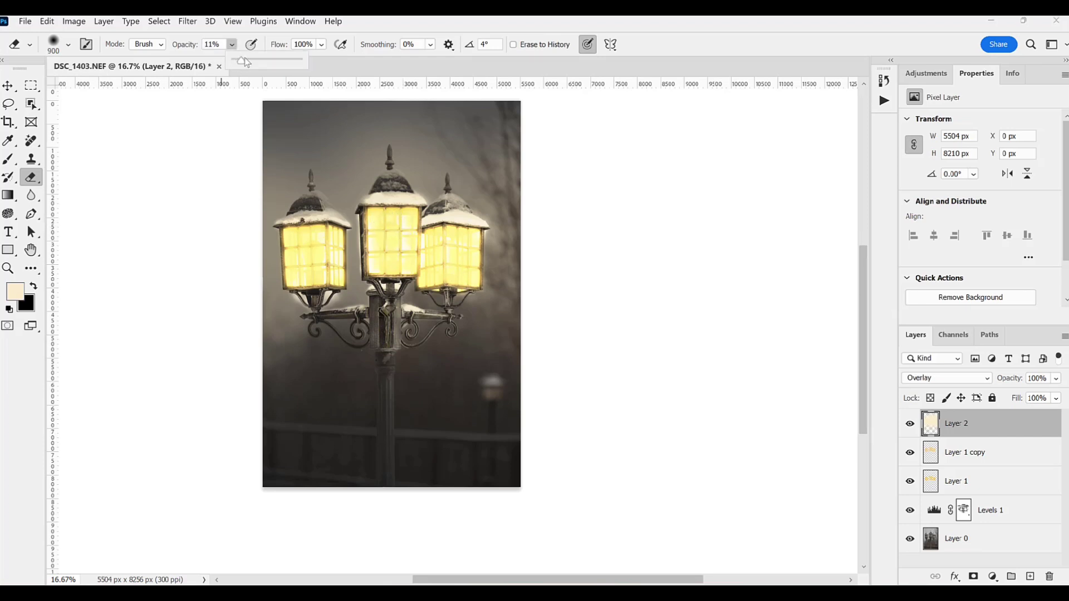
{"action": "left_click", "coordinate": [256, 60]}
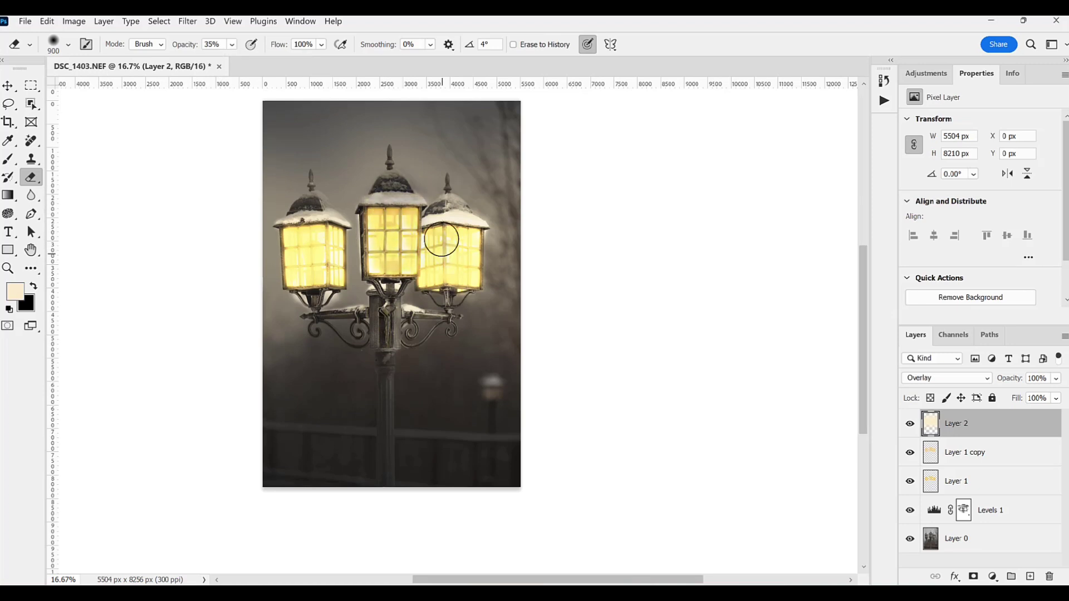
{"action": "key", "text": "bracketleft"}
{"action": "key", "text": "bracketleft"}
{"action": "key", "text": "bracketleft"}
{"action": "key", "text": "bracketleft"}
{"action": "key", "text": "bracketleft"}
{"action": "key", "text": "bracketleft"}
{"action": "key", "text": "bracketleft"}
{"action": "key", "text": "bracketright"}
{"action": "key", "text": "bracketright"}
{"action": "key", "text": "bracketright"}
{"action": "key", "text": "bracketright"}
{"action": "key", "text": "bracketright"}
{"action": "key", "text": "bracketright"}
{"action": "key", "text": "bracketright"}
{"action": "key", "text": "bracketright"}
{"action": "key", "text": "bracketright"}
{"action": "key", "text": "bracketright"}
{"action": "left_click", "coordinate": [323, 261]}
{"action": "left_click", "coordinate": [312, 250]}
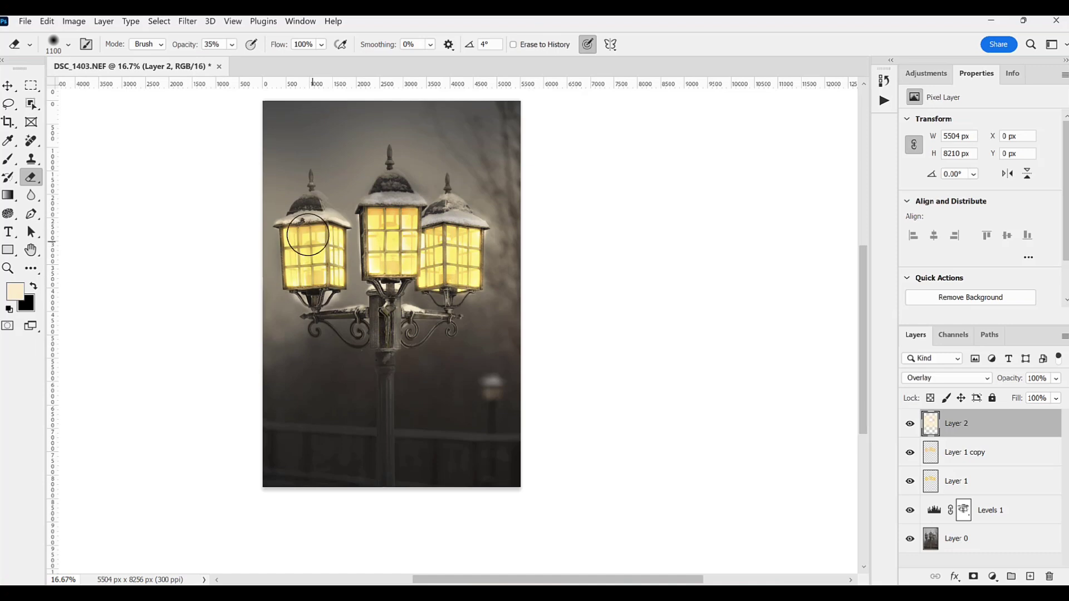
Step: Lower the opacity of Layer 2 to soften the spread light
{"action": "left_click", "coordinate": [1056, 379]}
{"action": "left_click_drag", "start_coordinate": [1060, 392], "coordinate": [1037, 392]}
{"action": "left_click", "coordinate": [1046, 360]}
Step: Add a new layer in Overlay blend mode with pale cream light brushed over the small background lantern
{"action": "key", "text": "l"}
{"action": "left_click", "coordinate": [1030, 577]}
{"action": "key", "text": "b"}
{"action": "left_click", "coordinate": [490, 394]}
{"action": "left_click", "coordinate": [494, 393]}
{"action": "left_click", "coordinate": [924, 380]}
{"action": "left_click", "coordinate": [918, 398]}
Step: Paint a cream glow about 1730 by 1547 px over the small background lantern on another new layer, blended as Soft Light
{"action": "left_click", "coordinate": [1030, 576]}
{"action": "left_click_drag", "start_coordinate": [502, 396], "coordinate": [477, 397]}
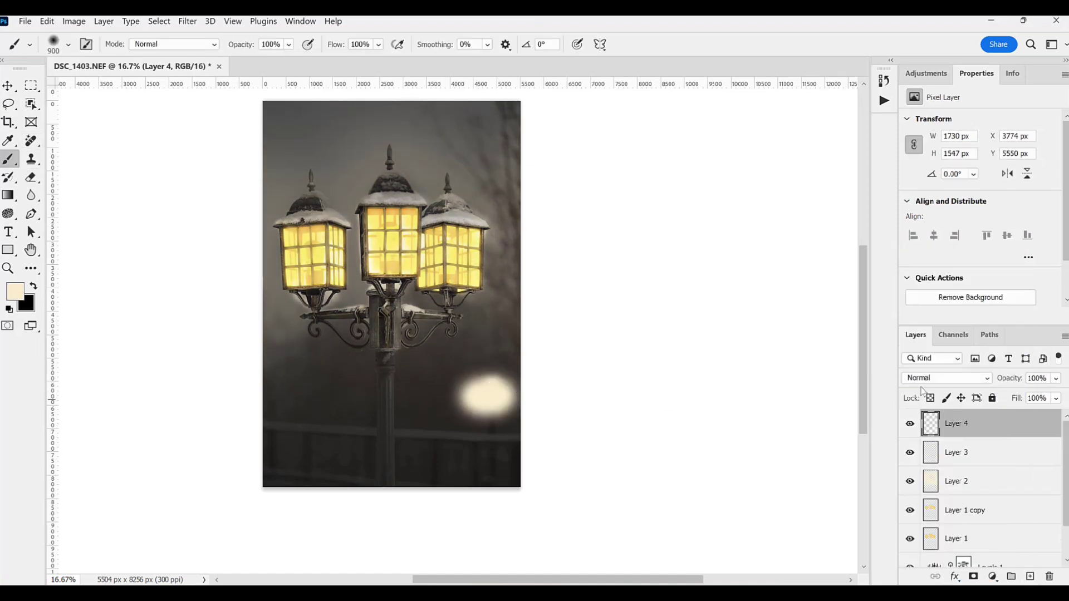
{"action": "left_click", "coordinate": [946, 379]}
{"action": "left_click", "coordinate": [942, 408]}
Step: Soften the edges of the small lantern's glow on Layer 4 using the Eraser at 35% opacity and size 1400
{"action": "key", "text": "e"}
{"action": "key", "text": "bracketright"}
{"action": "key", "text": "bracketright"}
{"action": "key", "text": "bracketright"}
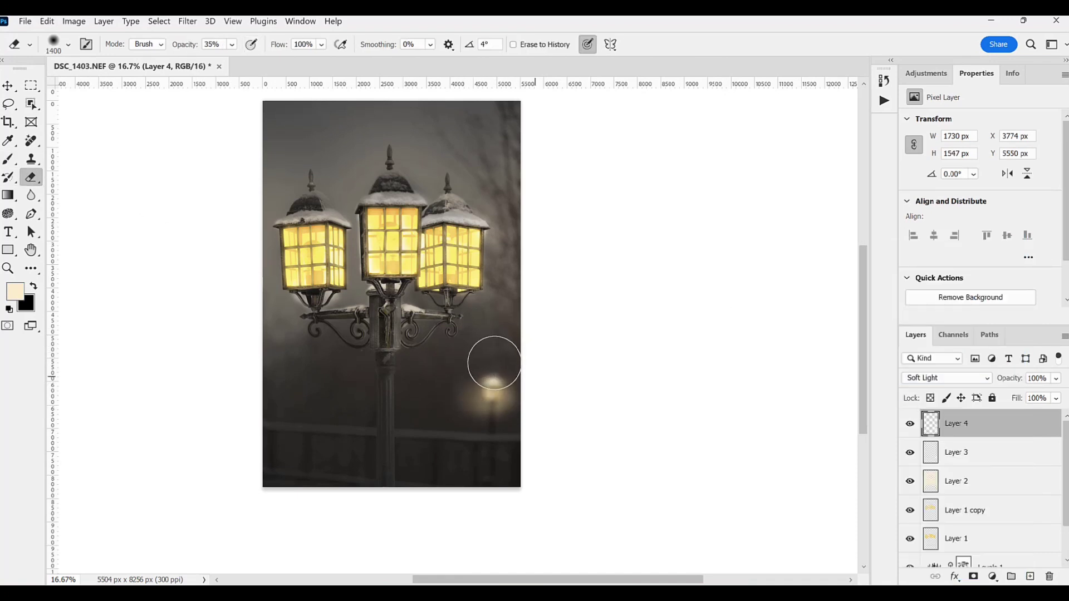
Step: Brush faint cream light below the small background lantern on Layer 4 at 42% opacity and size 900
{"action": "left_click", "coordinate": [8, 159]}
{"action": "left_click", "coordinate": [288, 44]}
{"action": "left_click_drag", "start_coordinate": [335, 59], "coordinate": [295, 59]}
{"action": "left_click_drag", "start_coordinate": [508, 414], "coordinate": [473, 425]}
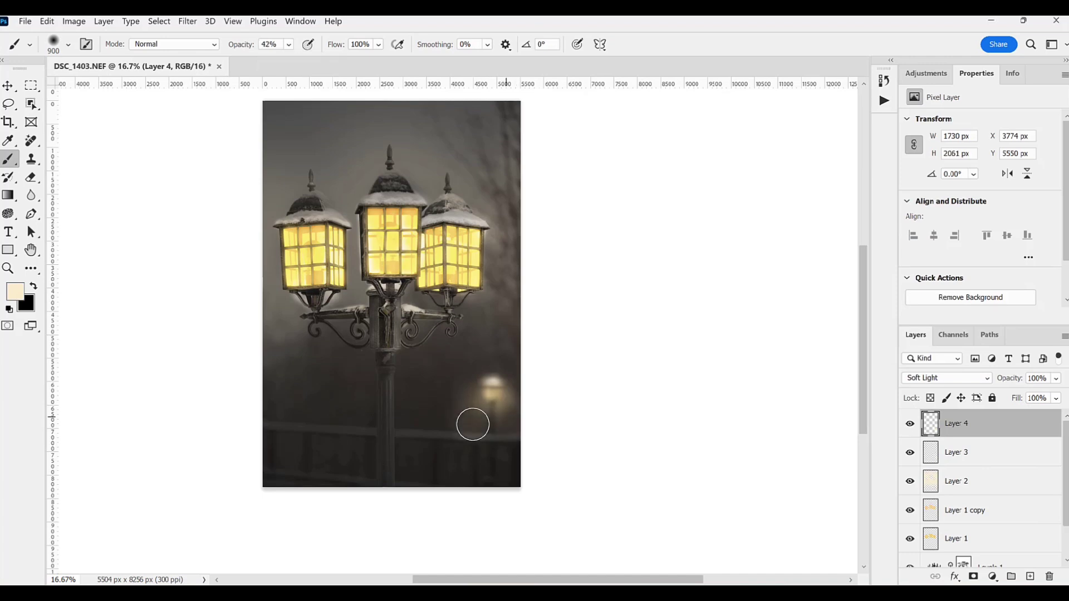
Step: Paint soft cream light on Layer 3 beside and below the large lanterns with the Brush at 42% opacity and size 1200
{"action": "left_click", "coordinate": [956, 452]}
{"action": "key", "text": "bracketright"}
{"action": "key", "text": "bracketright"}
{"action": "key", "text": "bracketright"}
{"action": "left_click_drag", "start_coordinate": [494, 239], "coordinate": [507, 290]}
{"action": "left_click_drag", "start_coordinate": [366, 321], "coordinate": [315, 321]}
{"action": "left_click", "coordinate": [282, 322]}
{"action": "left_click", "coordinate": [268, 261]}
{"action": "left_click", "coordinate": [258, 344]}
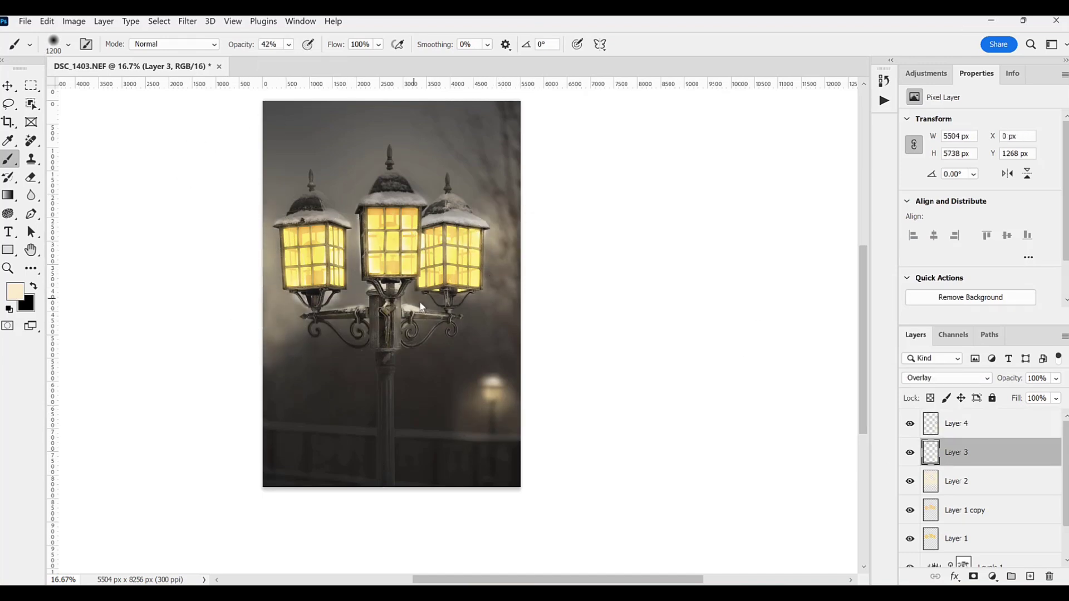
Step: View the original photo by going back to the DSC_1403.NEF history snapshot for a before-and-after comparison
{"action": "left_click", "coordinate": [884, 81]}
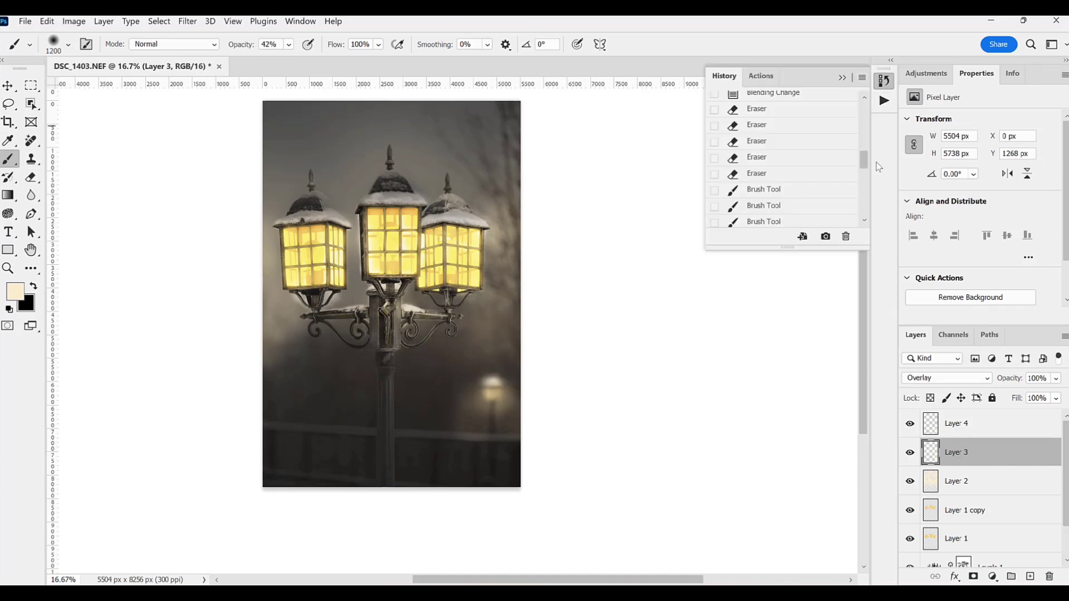
{"action": "left_click_drag", "start_coordinate": [863, 162], "coordinate": [863, 88]}
{"action": "left_click", "coordinate": [771, 108]}
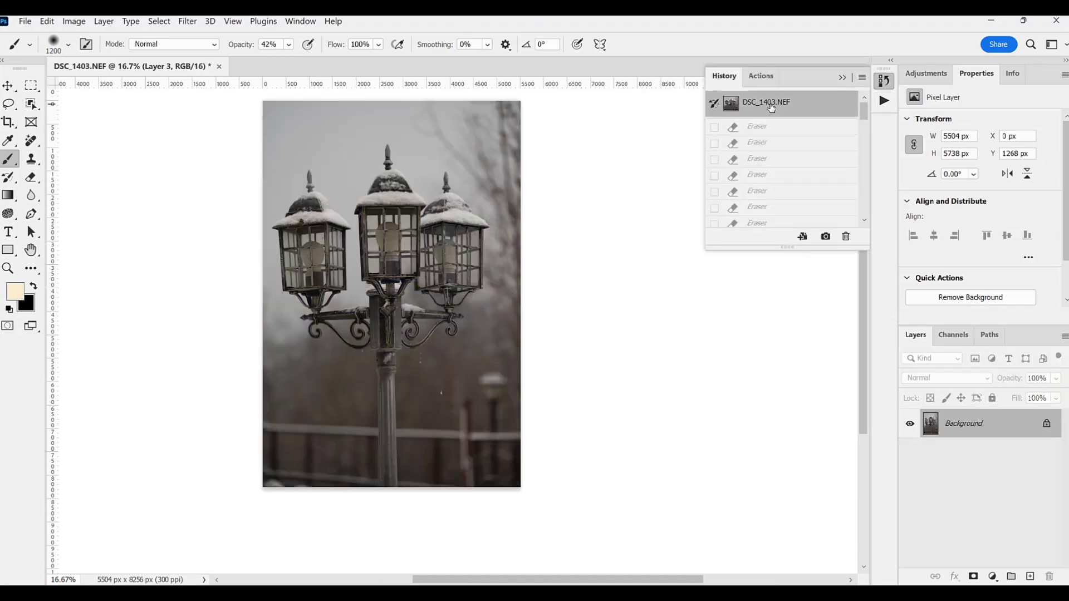
Step: Return from the original snapshot to the latest history state, the final Deselect after the crop
{"action": "scroll", "coordinate": [864, 152], "scroll_direction": "down", "scroll_amount": 2}
{"action": "scroll", "coordinate": [864, 153], "scroll_direction": "down", "scroll_amount": 5}
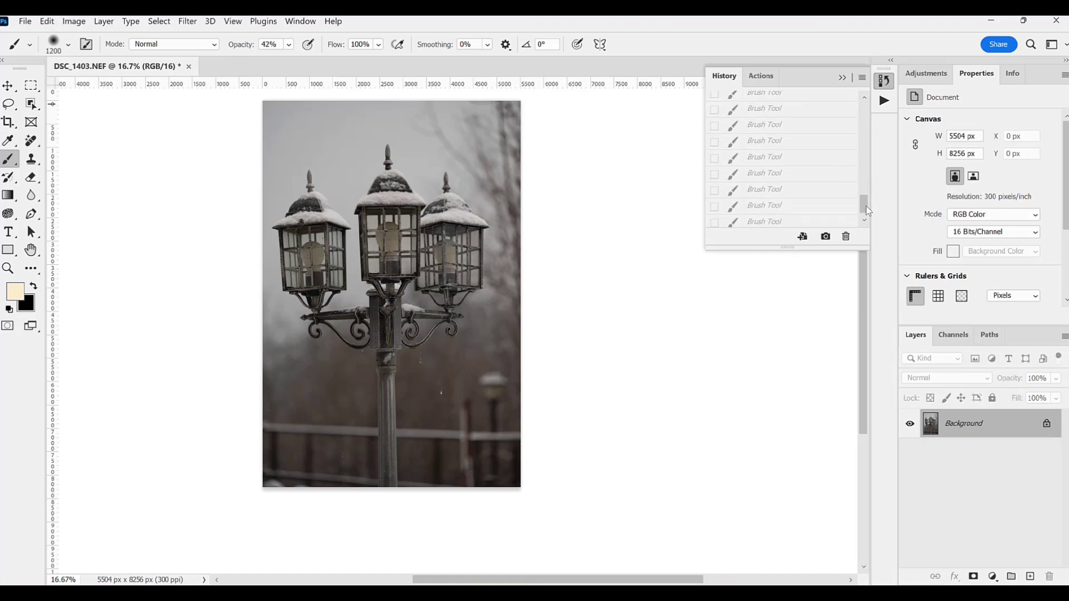
{"action": "left_click", "coordinate": [829, 225]}
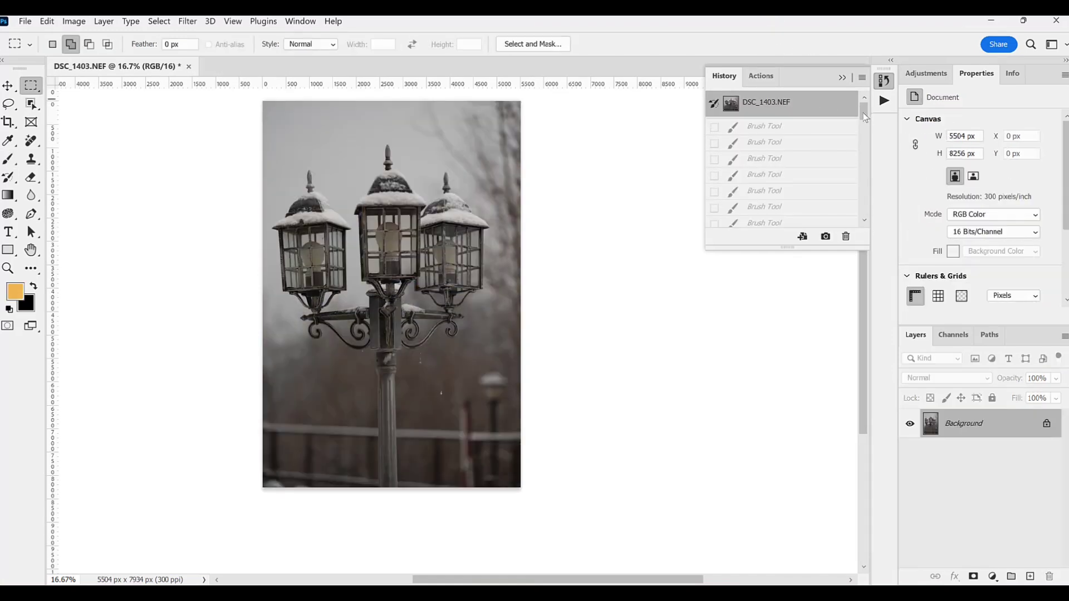
{"action": "scroll", "coordinate": [864, 139], "scroll_direction": "down", "scroll_amount": 5}
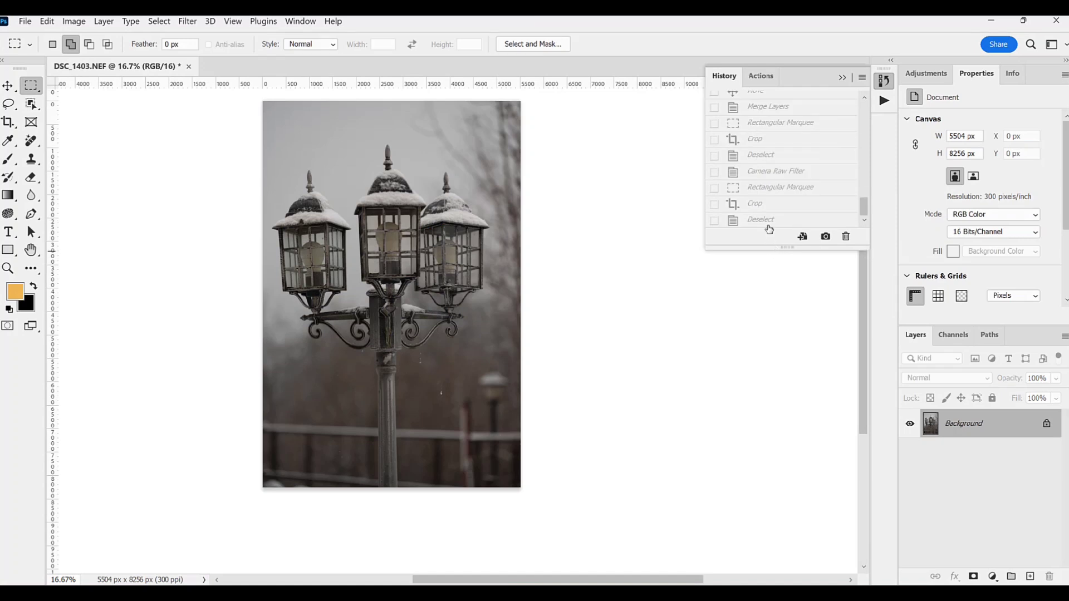
{"action": "left_click", "coordinate": [769, 221]}
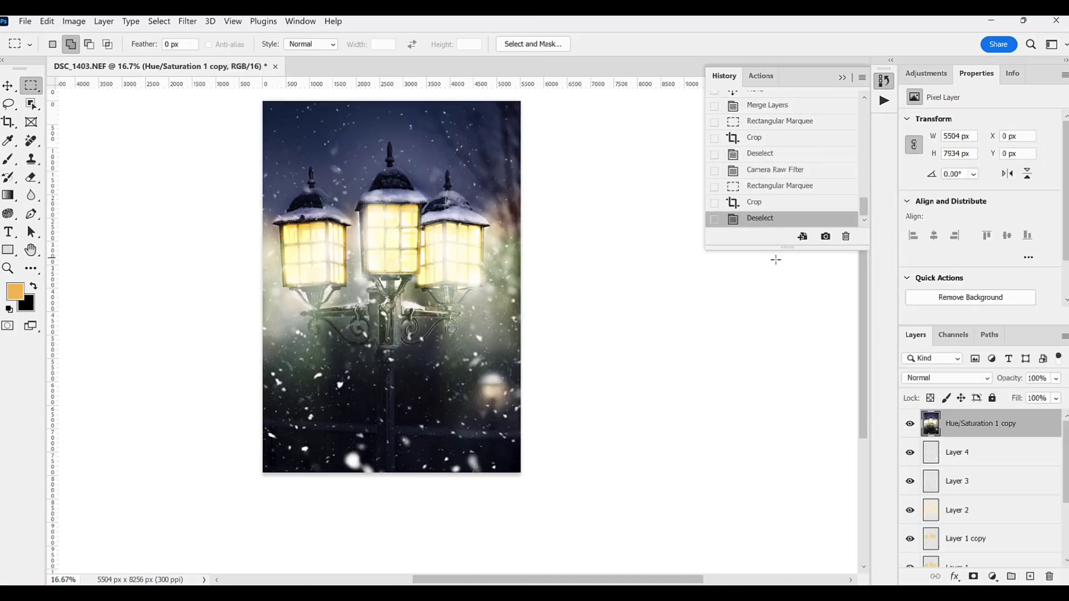